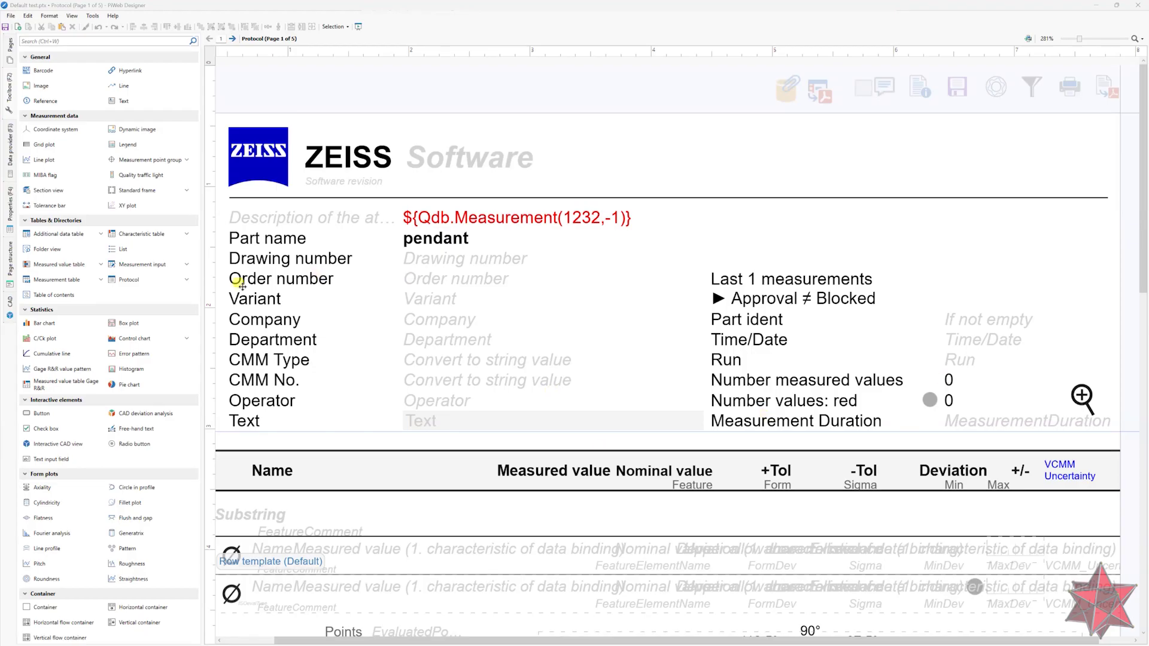
Try dragging a free-hand text element onto the report page.
{"action": "left_click_drag", "start_coordinate": [152, 437], "coordinate": [796, 530]}
{"action": "scroll", "coordinate": [796, 529], "scroll_direction": "down", "scroll_amount": 1}
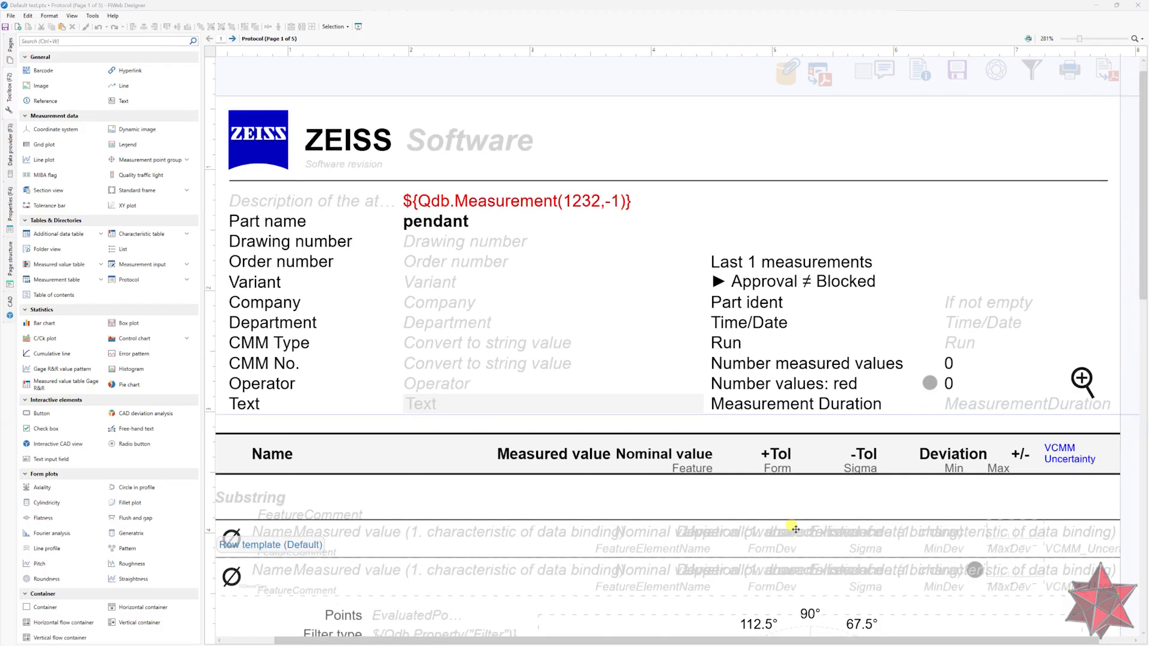
{"action": "mouse_move", "coordinate": [795, 530]}
{"action": "left_mouse_down"}
{"action": "mouse_move", "coordinate": [910, 460]}
{"action": "mouse_move", "coordinate": [458, 227]}
{"action": "mouse_move", "coordinate": [379, 286]}
{"action": "mouse_move", "coordinate": [140, 252]}
{"action": "left_mouse_up"}
{"action": "scroll", "coordinate": [910, 460], "scroll_direction": "up", "scroll_amount": 1}
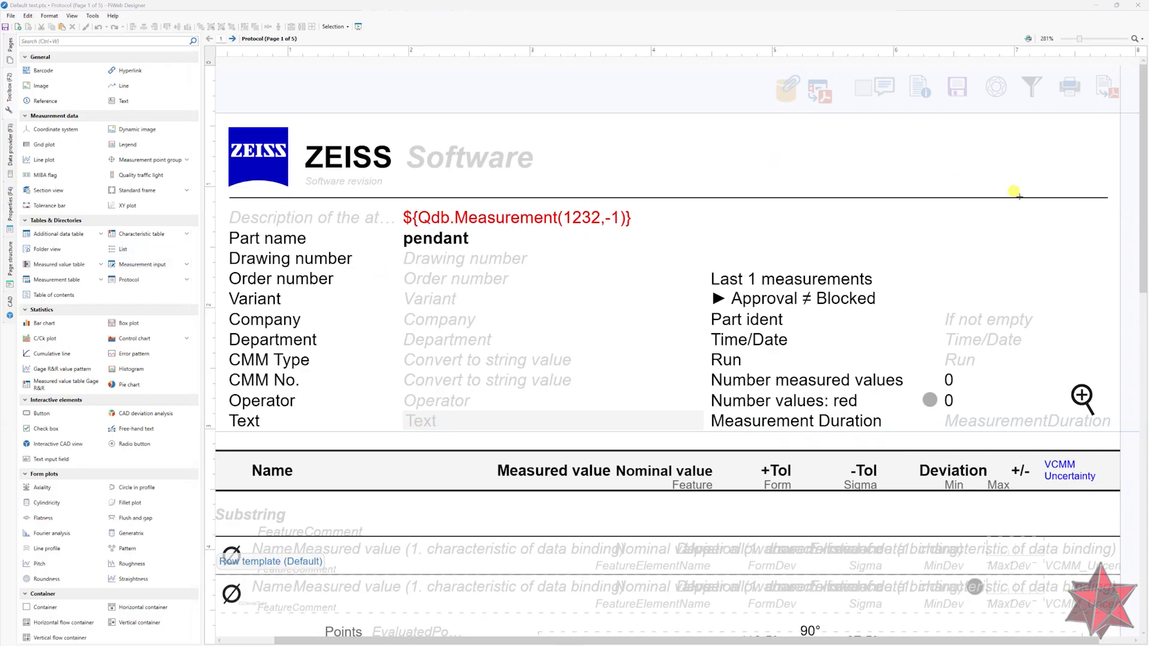
Select the Part name, Drawing number, Order number and Variant header labels.
{"action": "left_click", "coordinate": [251, 240]}
{"action": "left_click", "coordinate": [285, 258]}
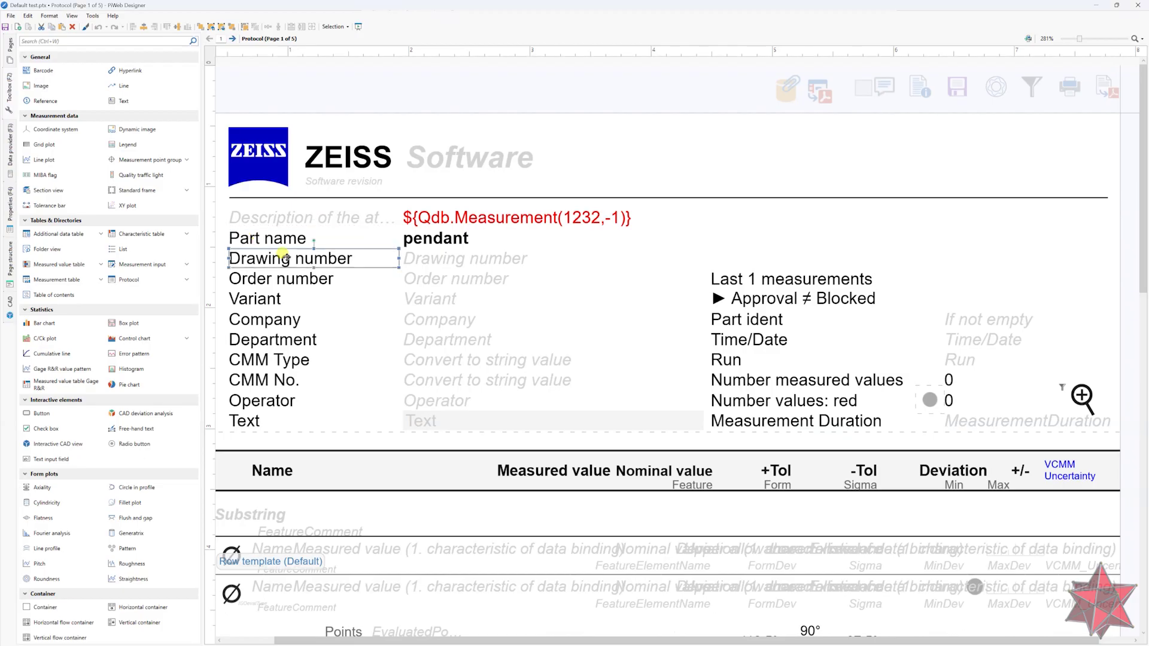
{"action": "left_click", "coordinate": [286, 279]}
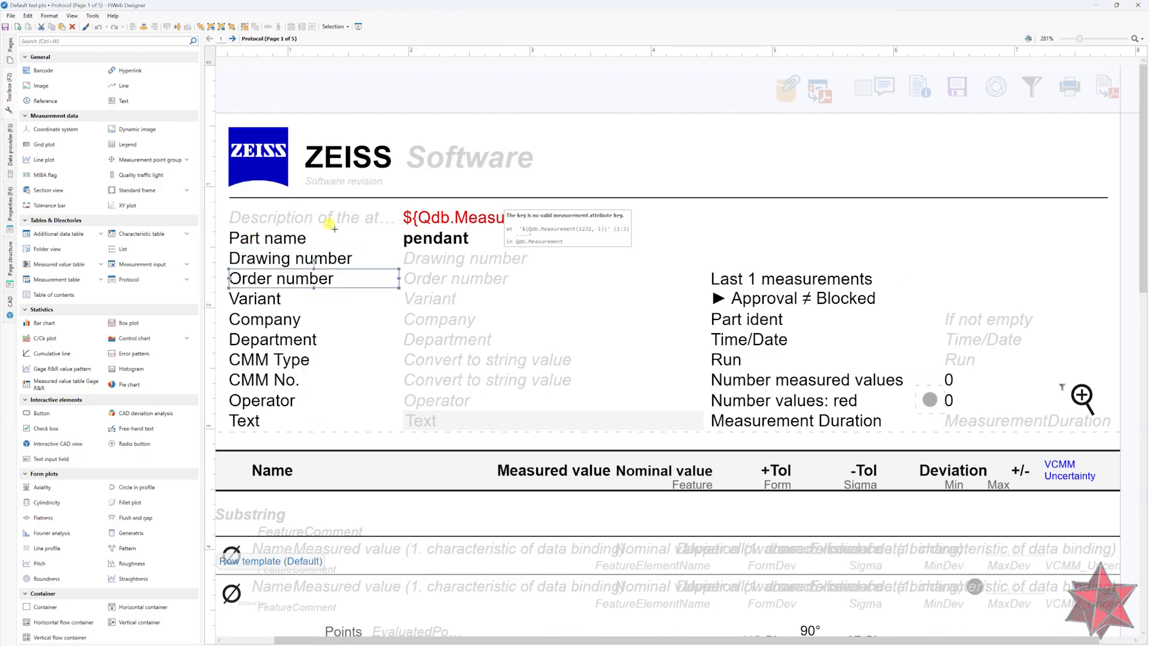
{"action": "left_click", "coordinate": [259, 300]}
Show the Drawing number value field's Text property, revealing ${Qdb.Part(1041)}.
{"action": "left_click", "coordinate": [451, 258]}
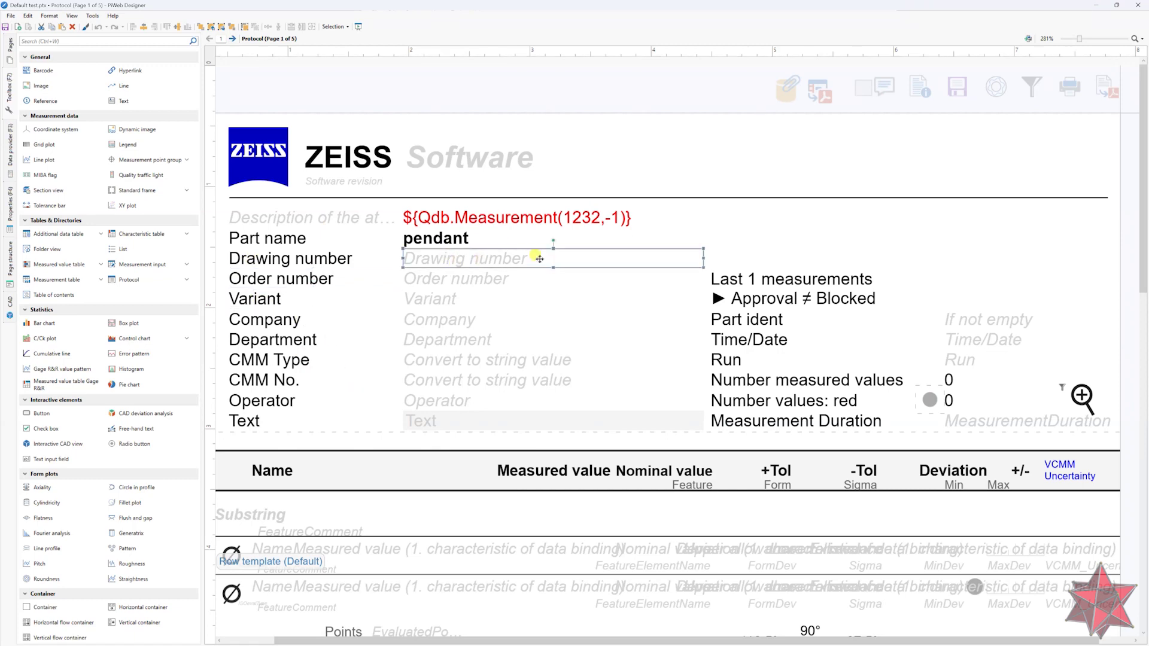
{"action": "left_click", "coordinate": [11, 209]}
{"action": "left_click", "coordinate": [112, 95]}
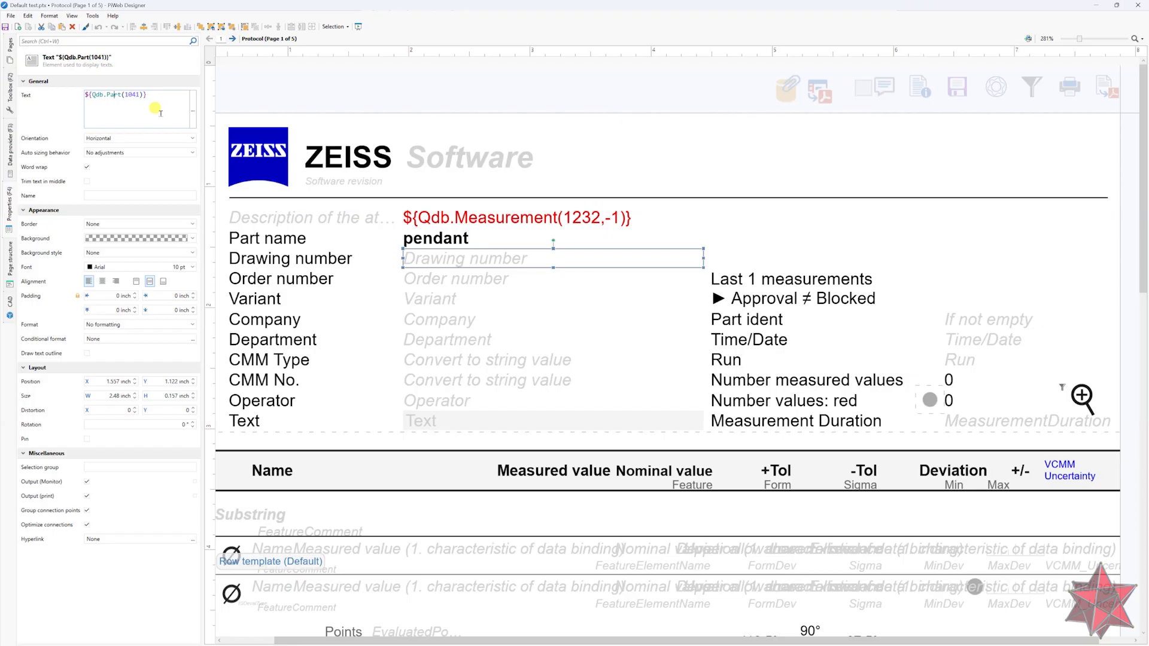
Select the Order number value field and scroll down the template.
{"action": "left_click", "coordinate": [482, 280]}
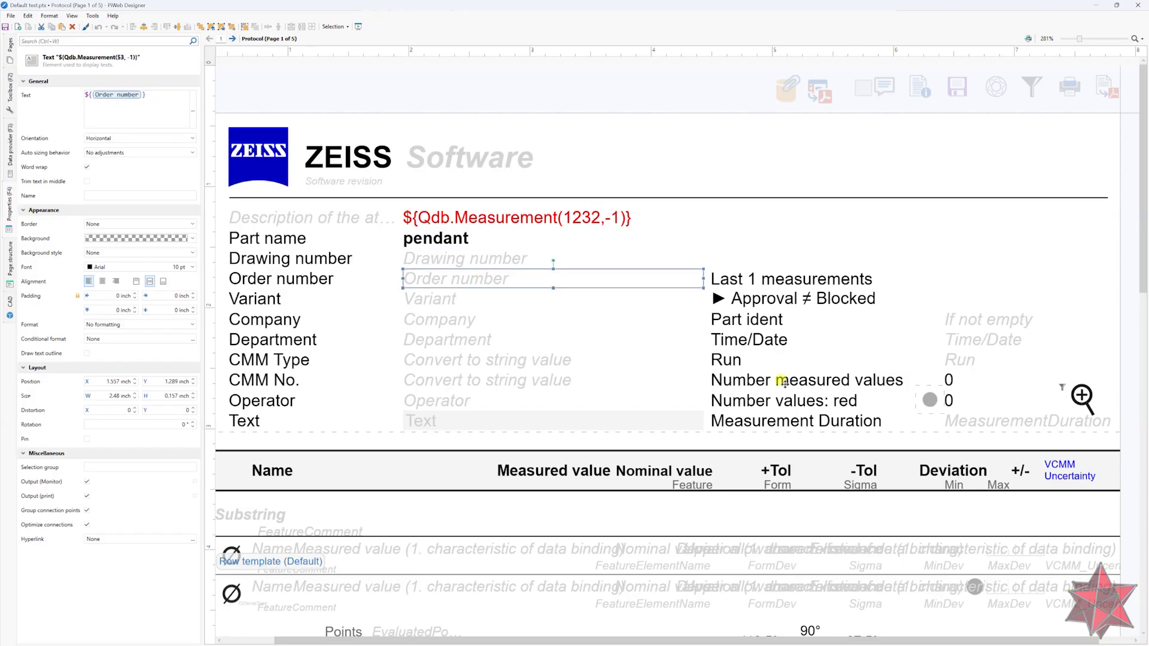
{"action": "scroll", "coordinate": [437, 533], "scroll_direction": "down", "scroll_amount": 3}
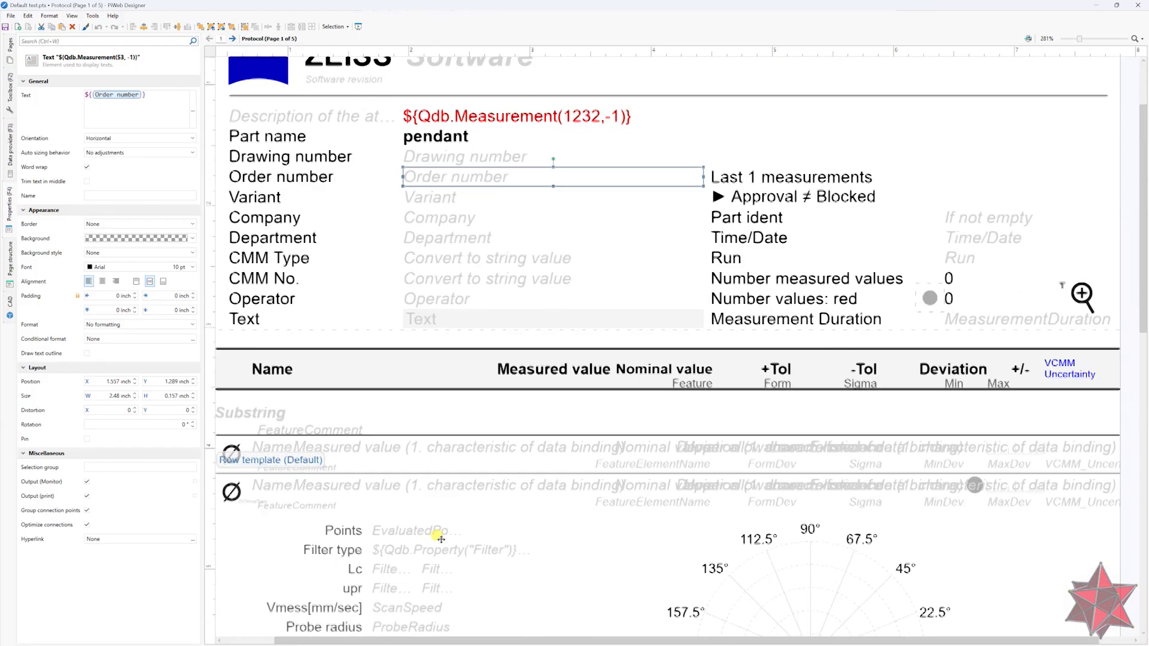
{"action": "scroll", "coordinate": [441, 539], "scroll_direction": "down", "scroll_amount": 4}
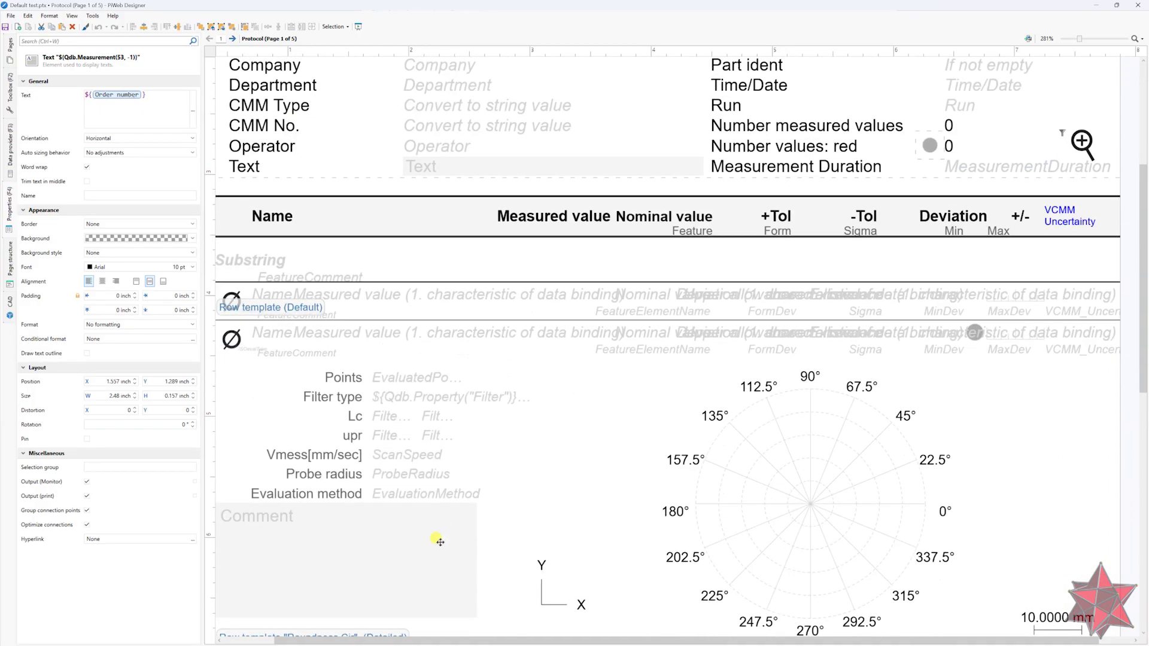
{"action": "scroll", "coordinate": [440, 542], "scroll_direction": "down", "scroll_amount": 1}
Inspect the Nominal value field's Text property, showing Qdb.Characteristic(2101).
{"action": "left_click", "coordinate": [497, 304]}
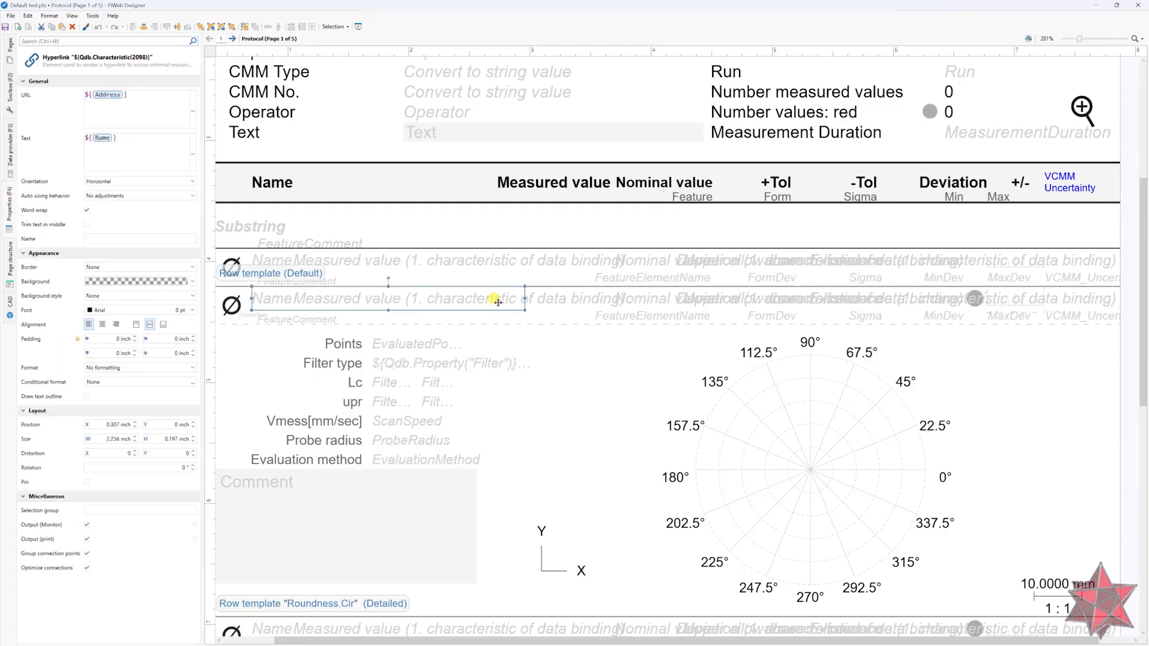
{"action": "left_click", "coordinate": [626, 301]}
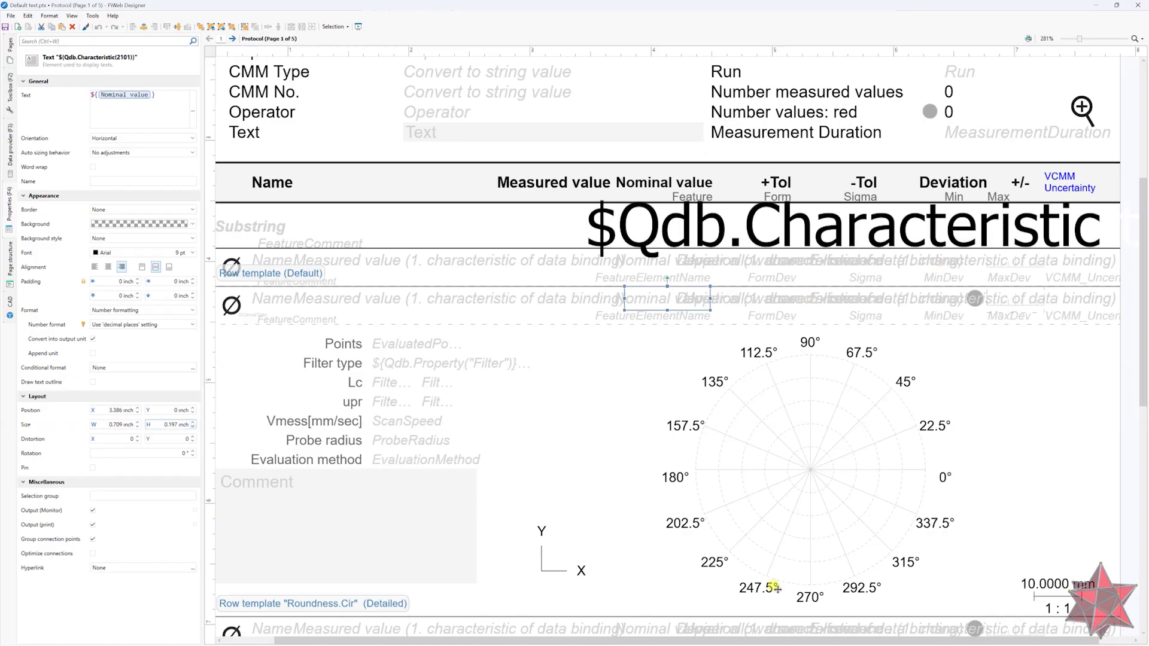
{"action": "left_click", "coordinate": [130, 101]}
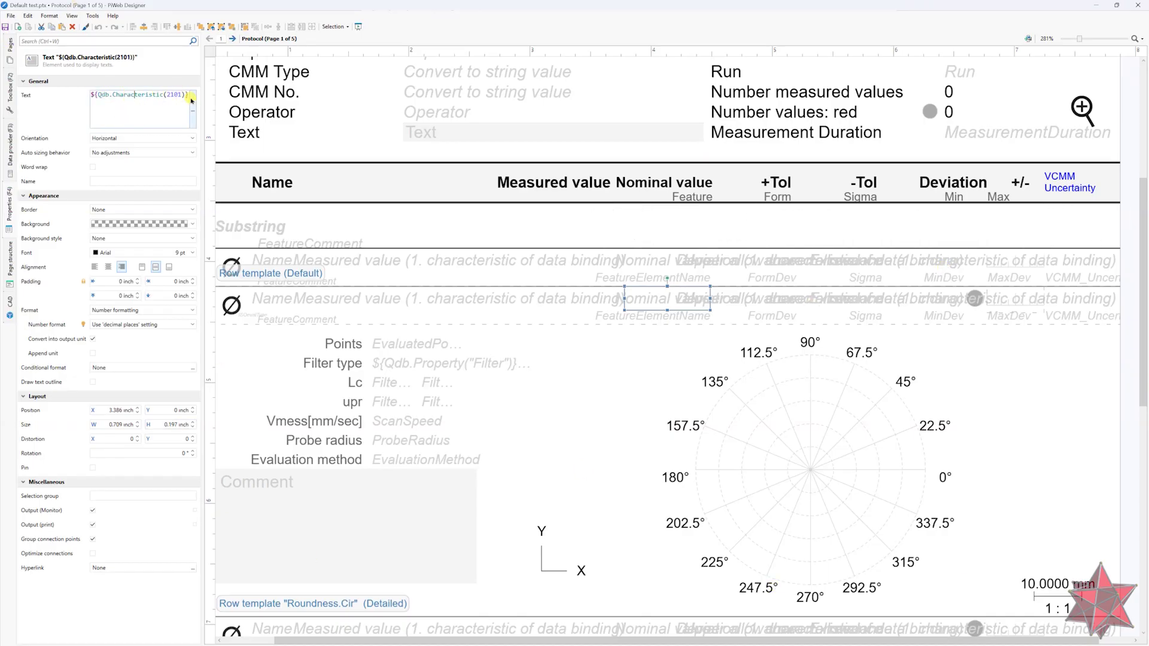
{"action": "left_click_drag", "start_coordinate": [186, 95], "coordinate": [94, 96]}
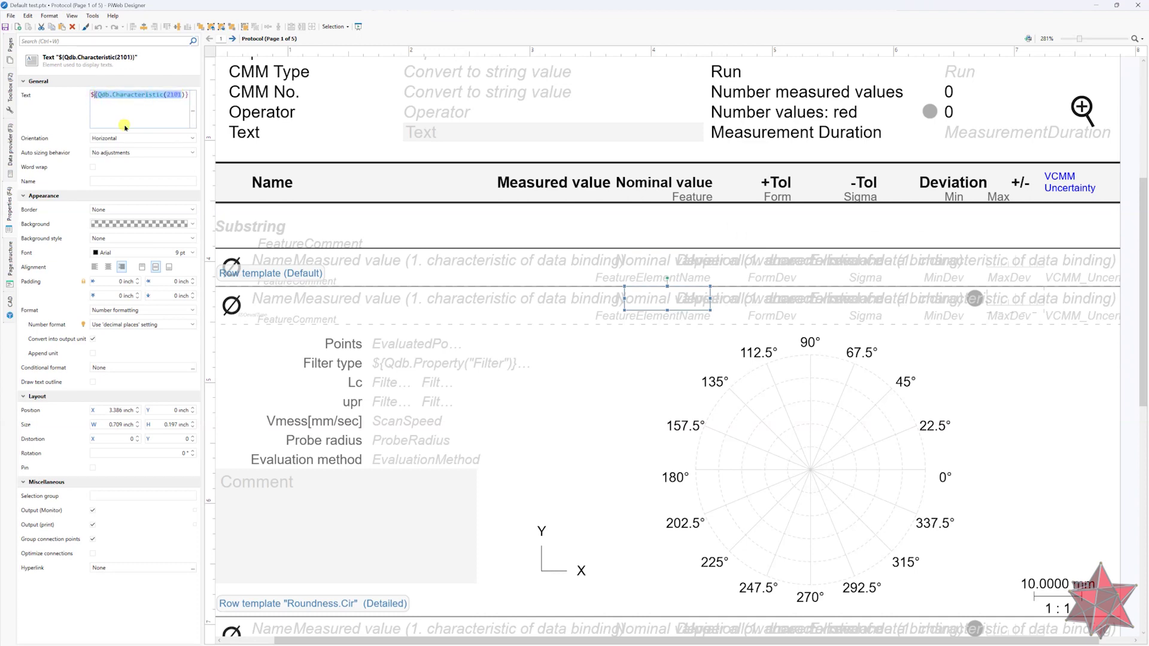
{"action": "left_click", "coordinate": [125, 127]}
Scroll back up and select the CMM No. value field to view its binding.
{"action": "scroll", "coordinate": [693, 360], "scroll_direction": "down", "scroll_amount": 1}
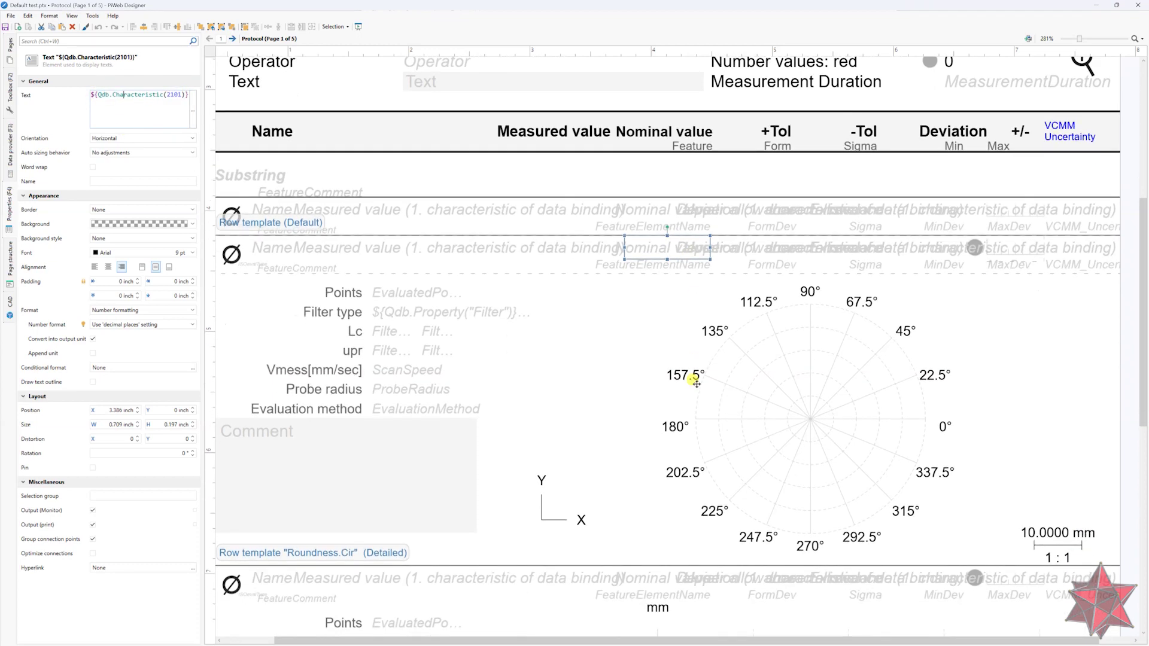
{"action": "scroll", "coordinate": [683, 380], "scroll_direction": "up", "scroll_amount": 1}
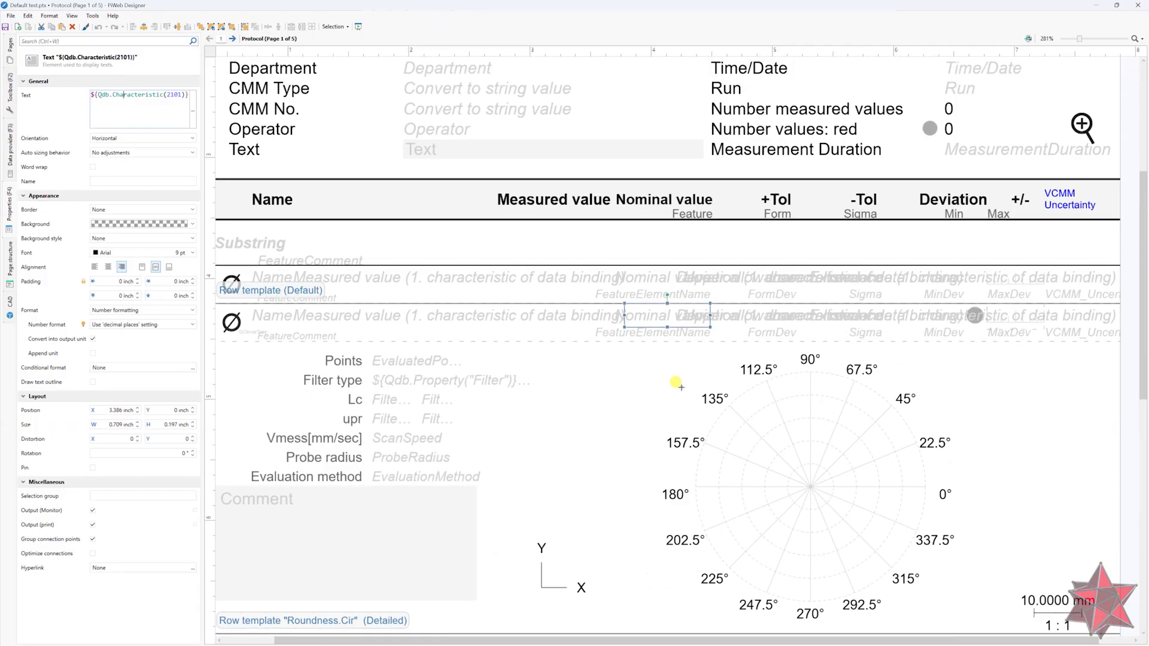
{"action": "scroll", "coordinate": [682, 386], "scroll_direction": "up", "scroll_amount": 2}
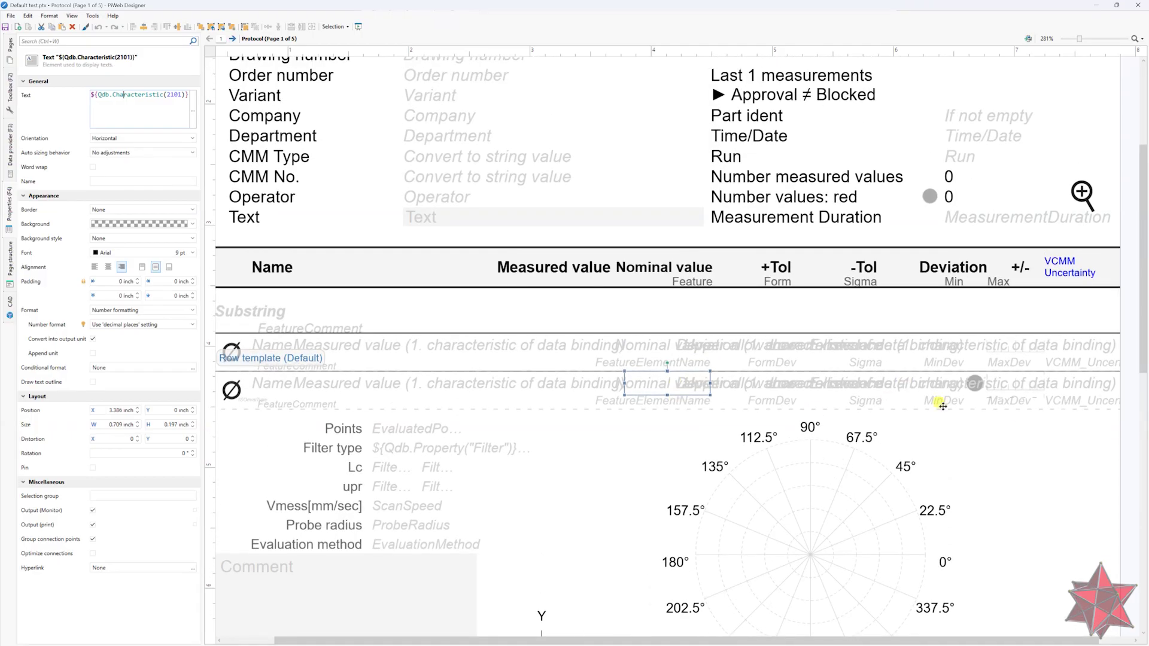
{"action": "scroll", "coordinate": [942, 407], "scroll_direction": "up", "scroll_amount": 3}
{"action": "left_click", "coordinate": [553, 177]}
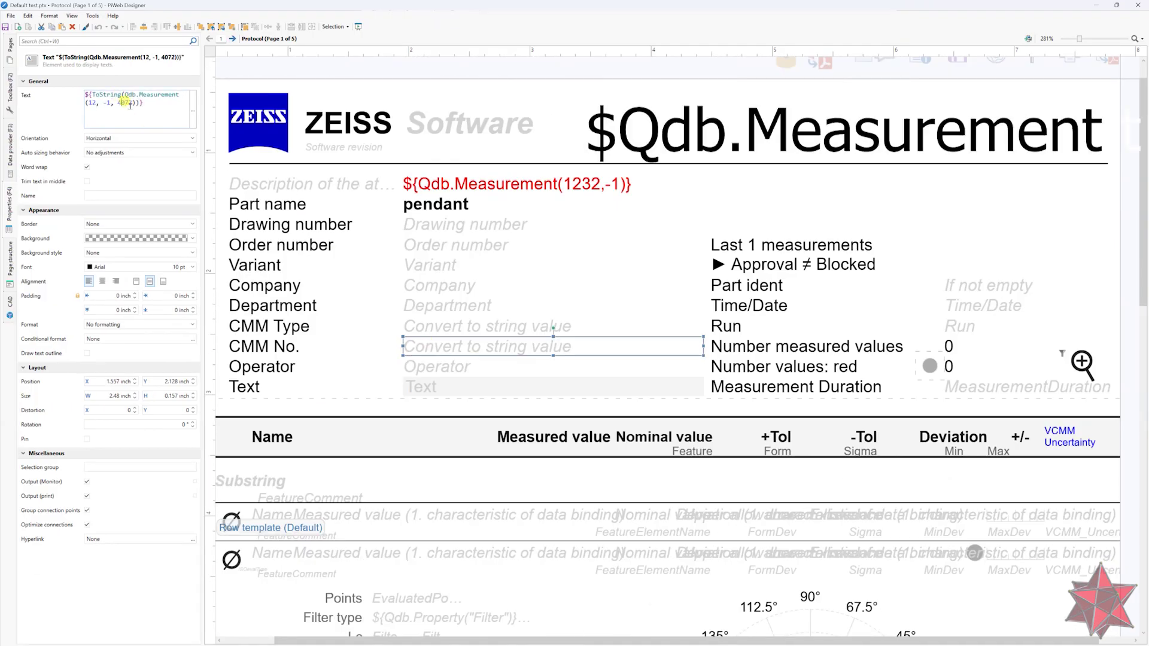
Highlight the CMM No. expression, then reveal the Operator field's binding ${Qdb.Measurement(8, -1)}.
{"action": "left_click_drag", "start_coordinate": [124, 95], "coordinate": [184, 105]}
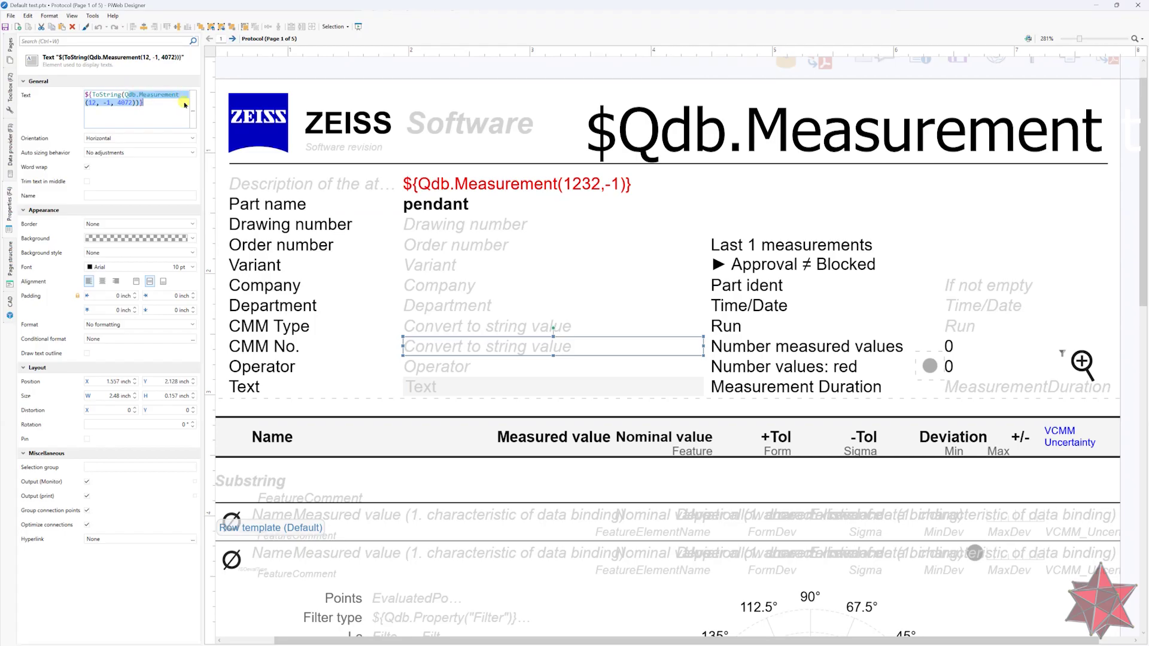
{"action": "left_click", "coordinate": [174, 106]}
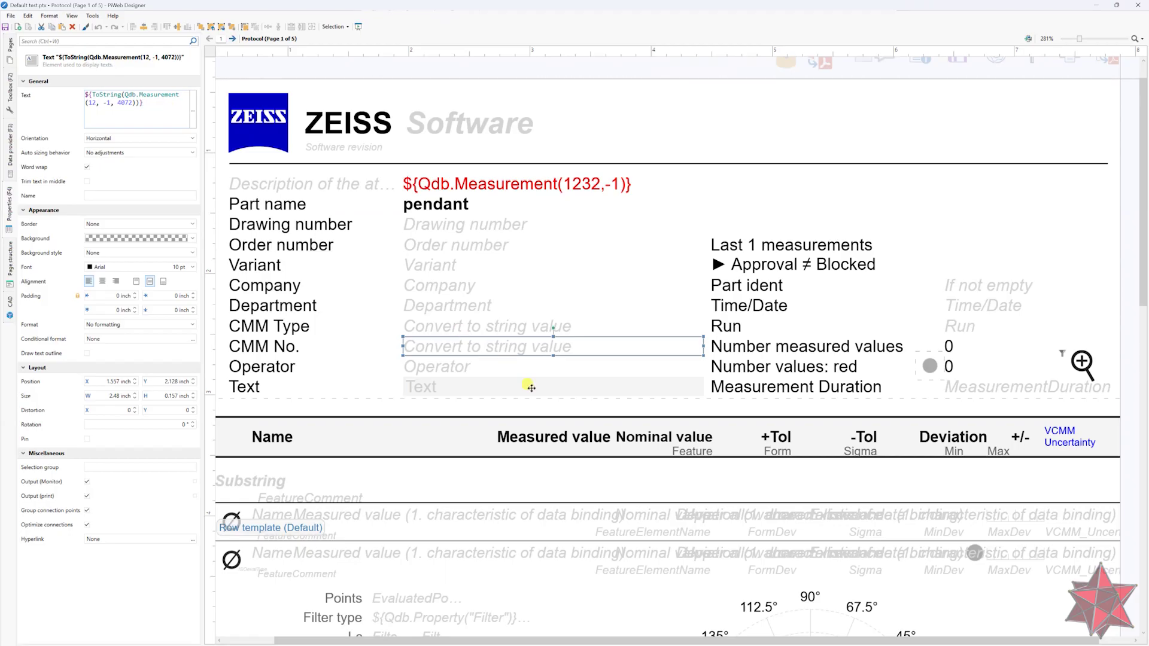
{"action": "left_click", "coordinate": [429, 366]}
{"action": "left_click", "coordinate": [104, 102]}
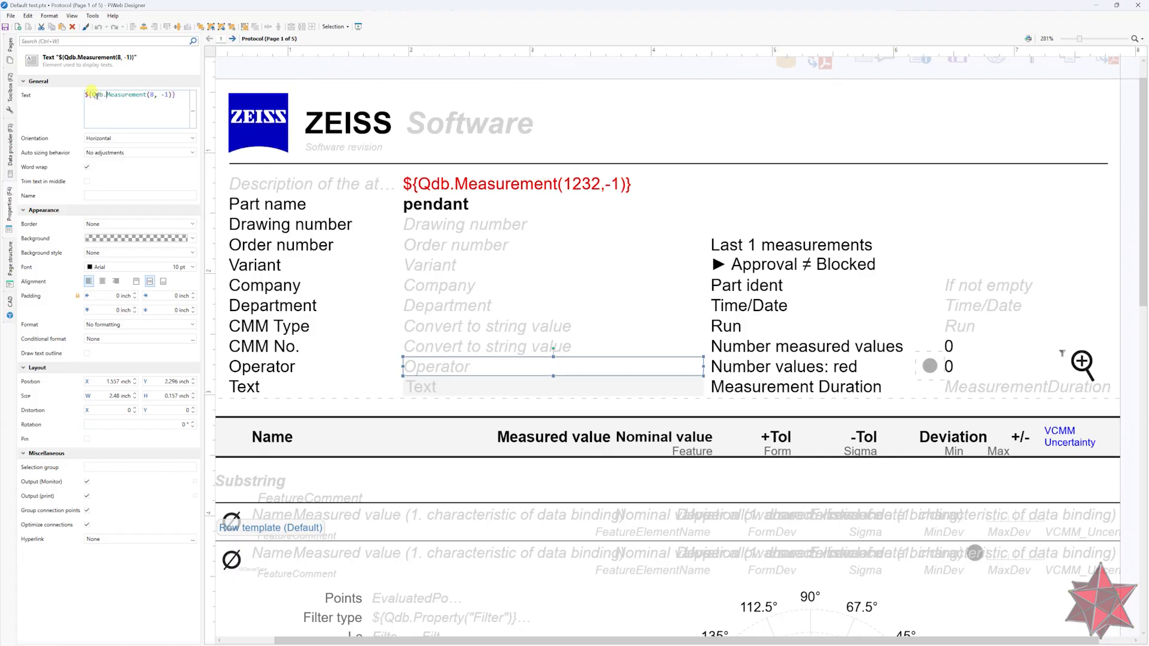
{"action": "left_click_drag", "start_coordinate": [90, 94], "coordinate": [179, 96]}
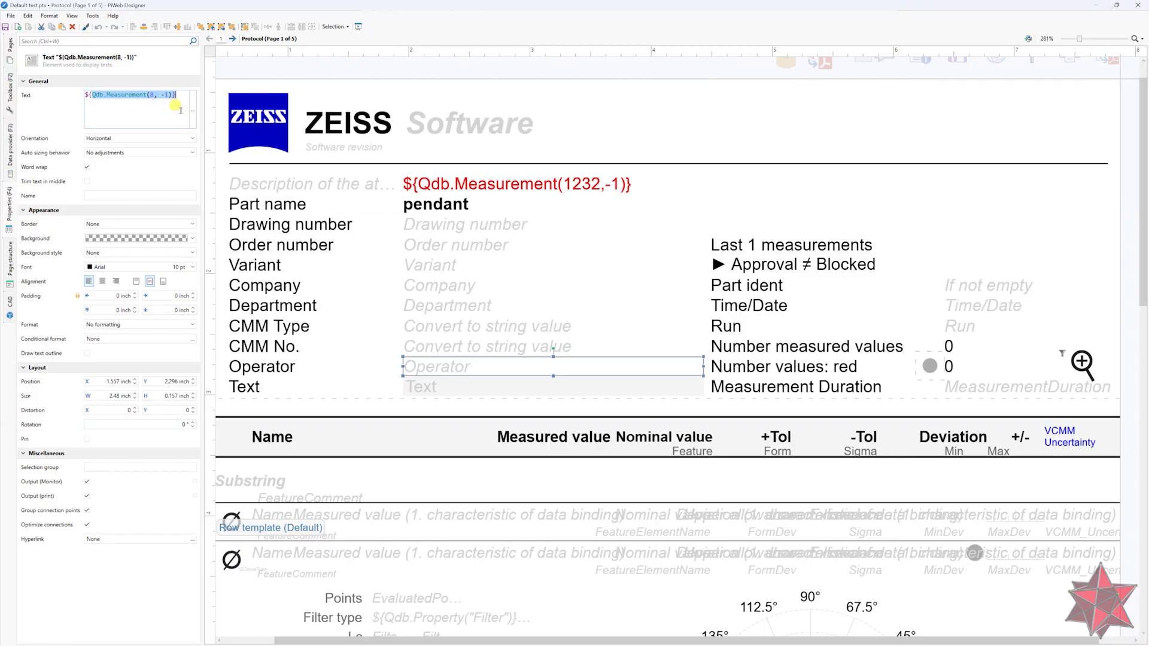
{"action": "left_click", "coordinate": [180, 110]}
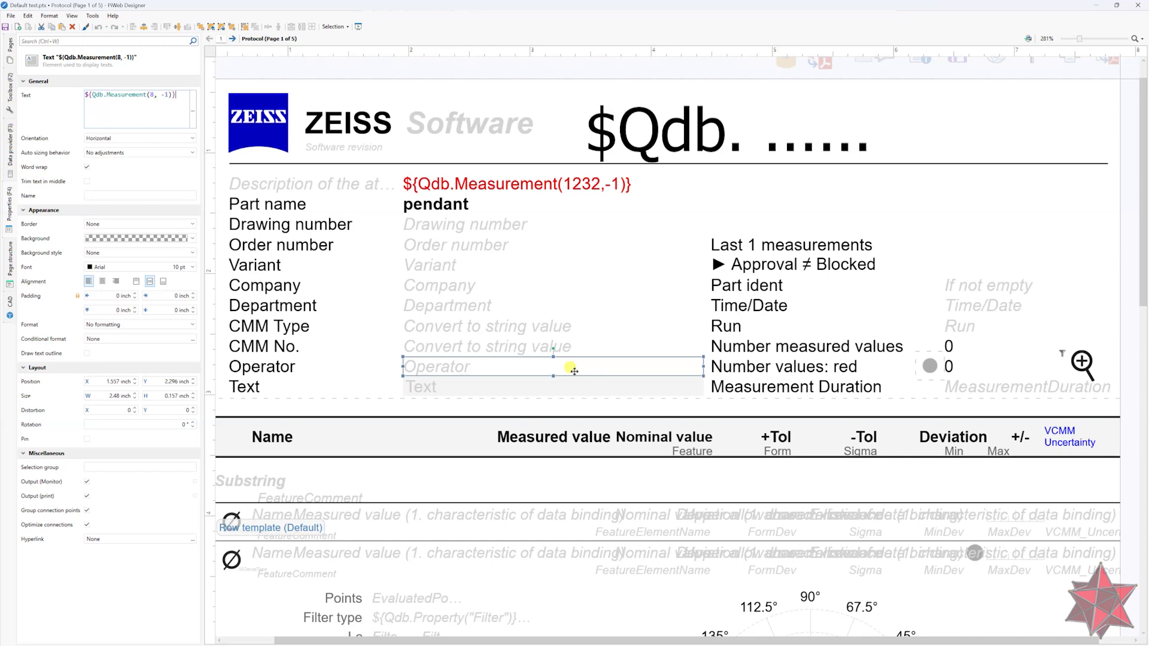
Scroll down the Default test.ptx page to the Roundness.Cir row template.
{"action": "scroll", "coordinate": [559, 479], "scroll_direction": "down", "scroll_amount": 4}
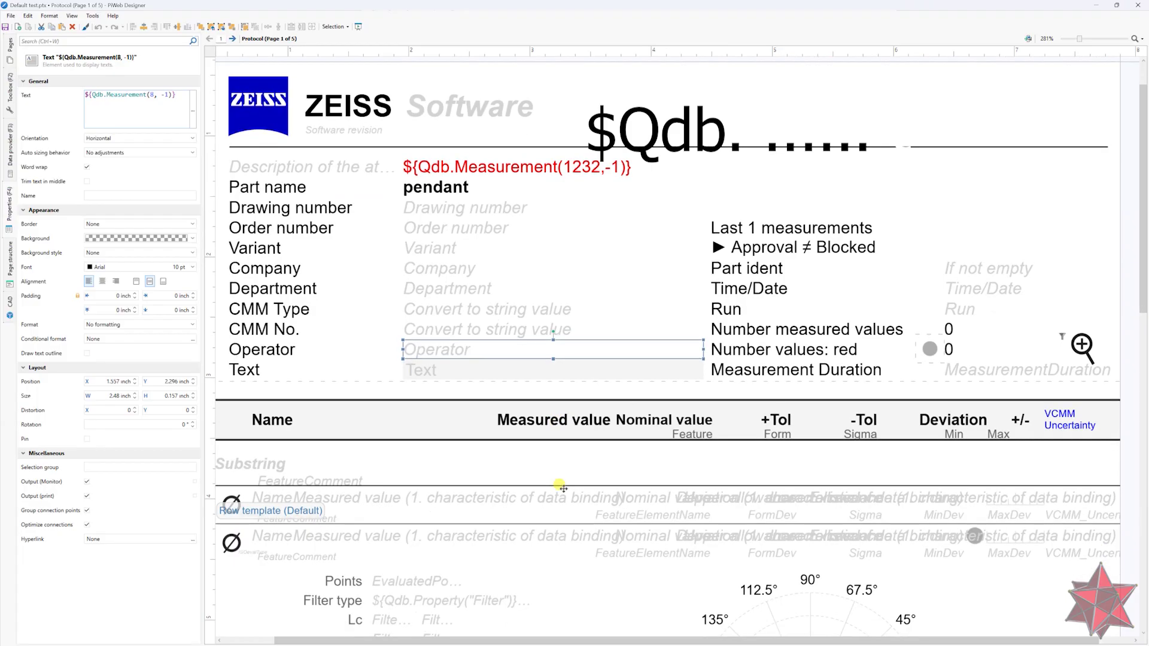
{"action": "scroll", "coordinate": [557, 503], "scroll_direction": "down", "scroll_amount": 5}
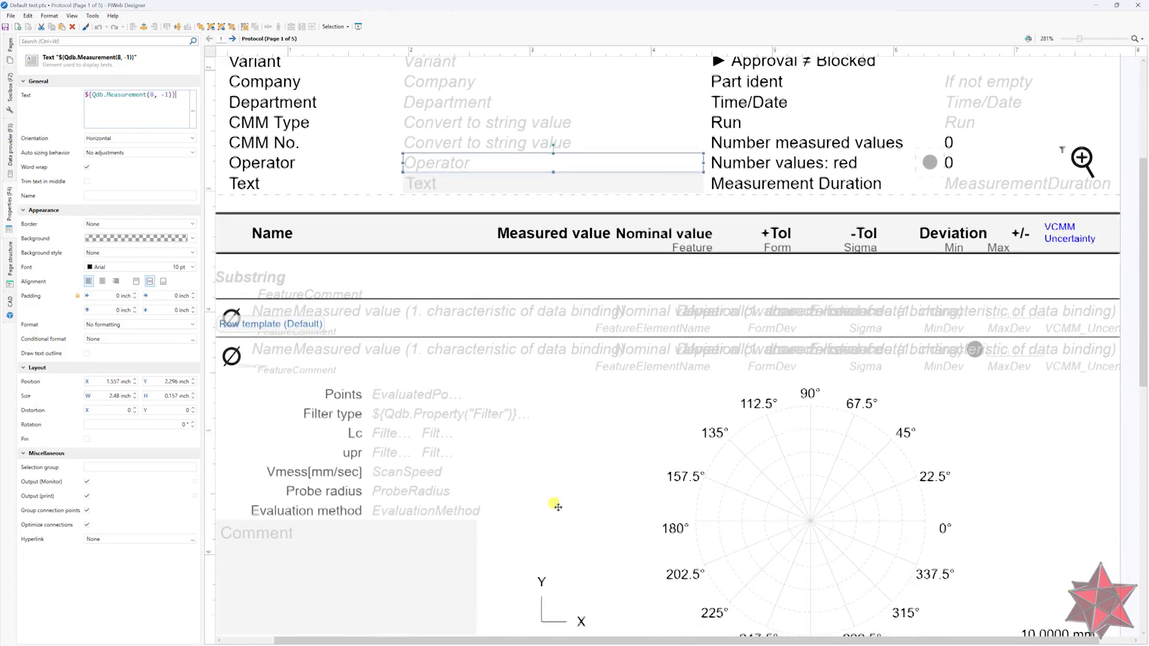
{"action": "scroll", "coordinate": [557, 507], "scroll_direction": "down", "scroll_amount": 3}
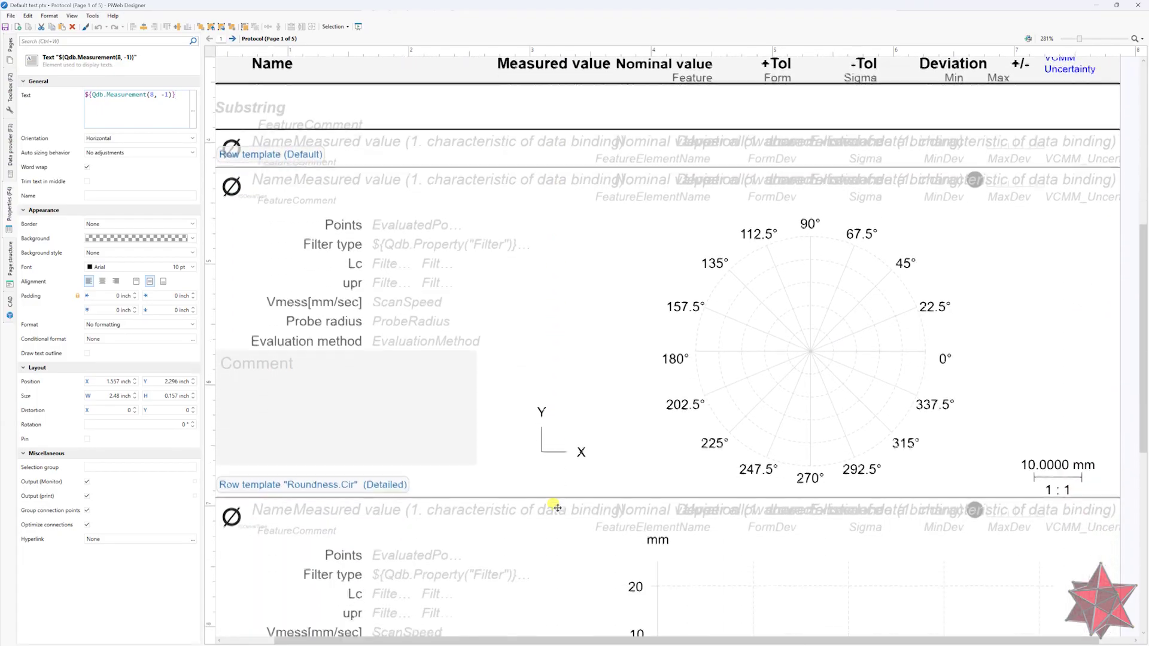
{"action": "scroll", "coordinate": [557, 508], "scroll_direction": "down", "scroll_amount": 4}
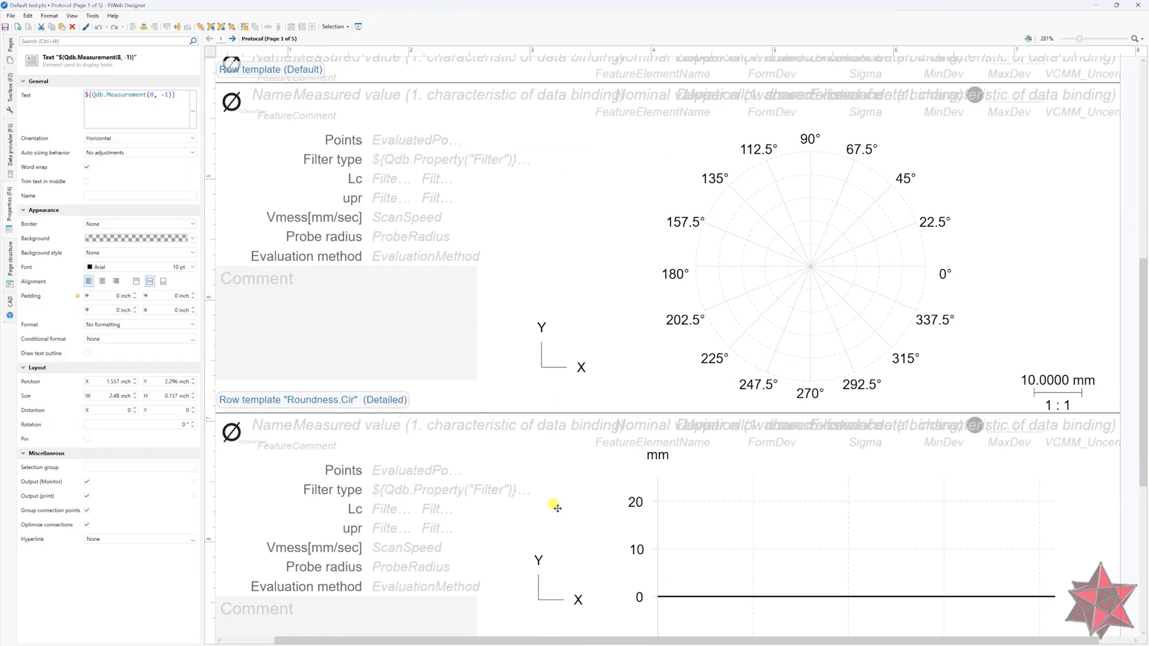
{"action": "left_click", "coordinate": [792, 374]}
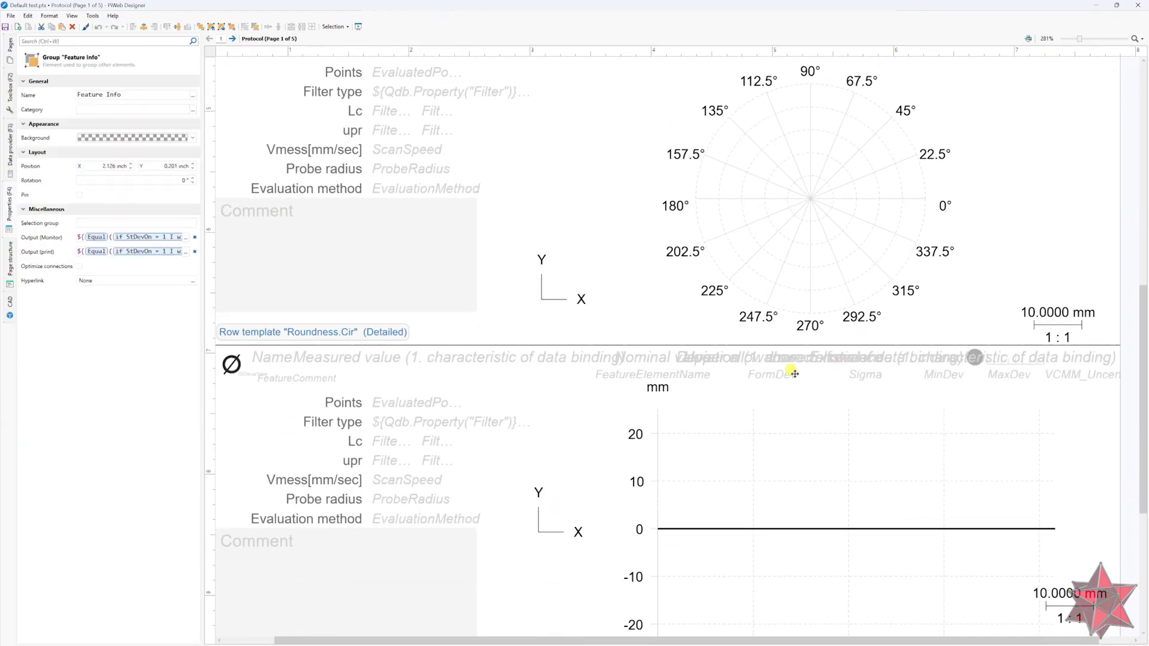
{"action": "left_click", "coordinate": [850, 375]}
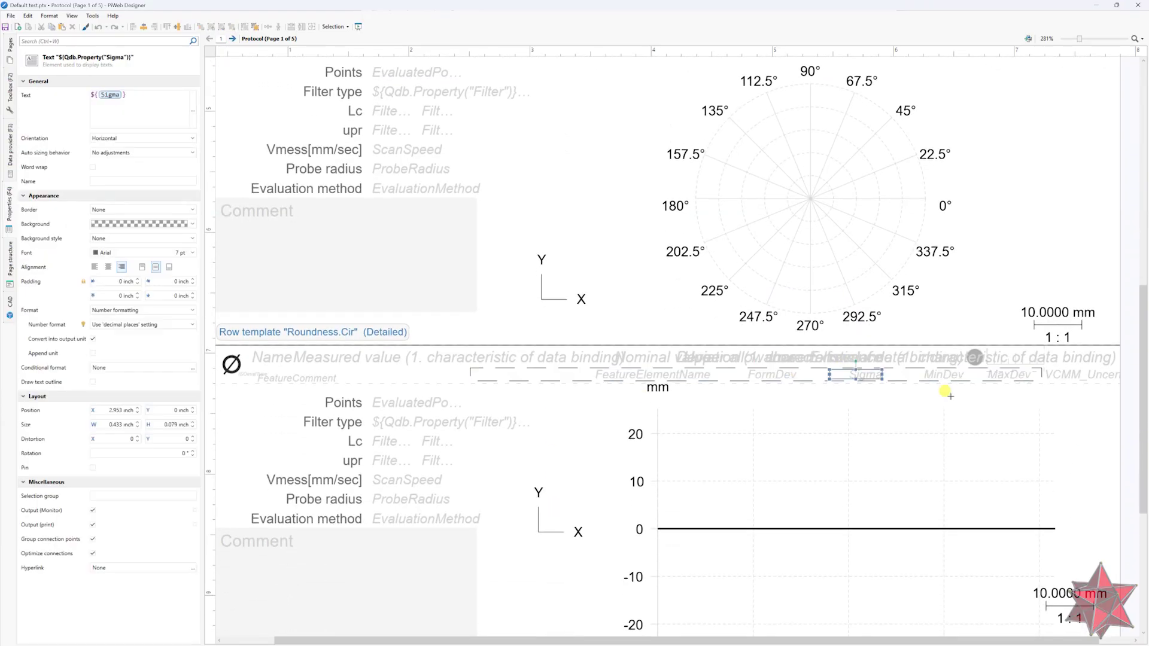
{"action": "left_click", "coordinate": [132, 95]}
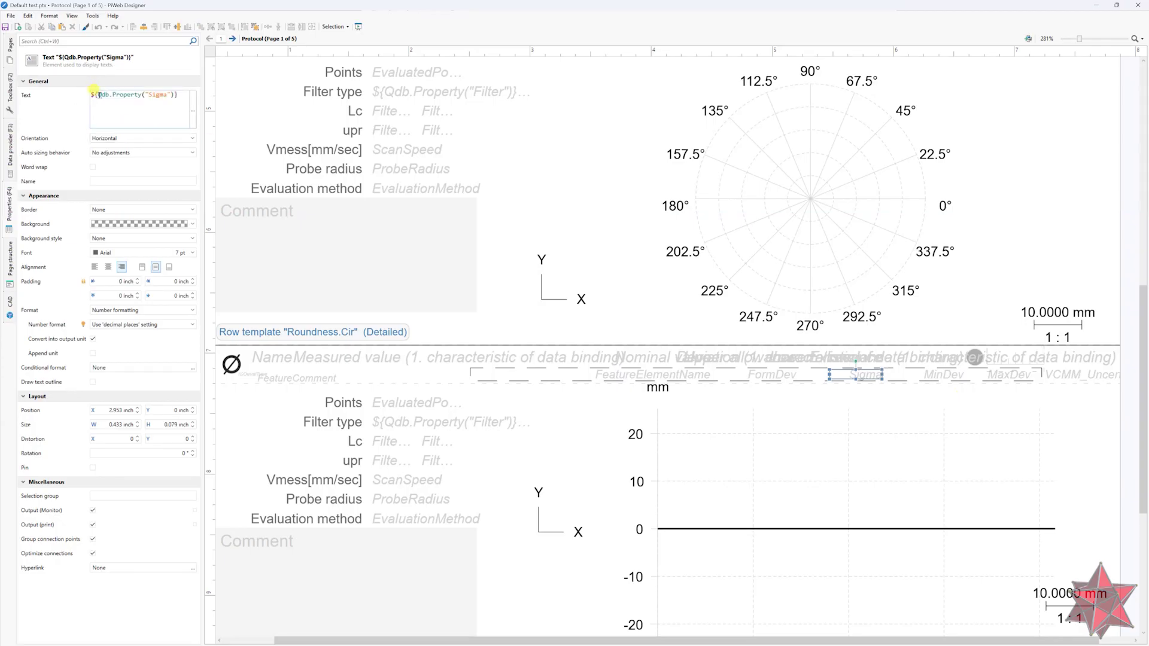
{"action": "left_click", "coordinate": [932, 372]}
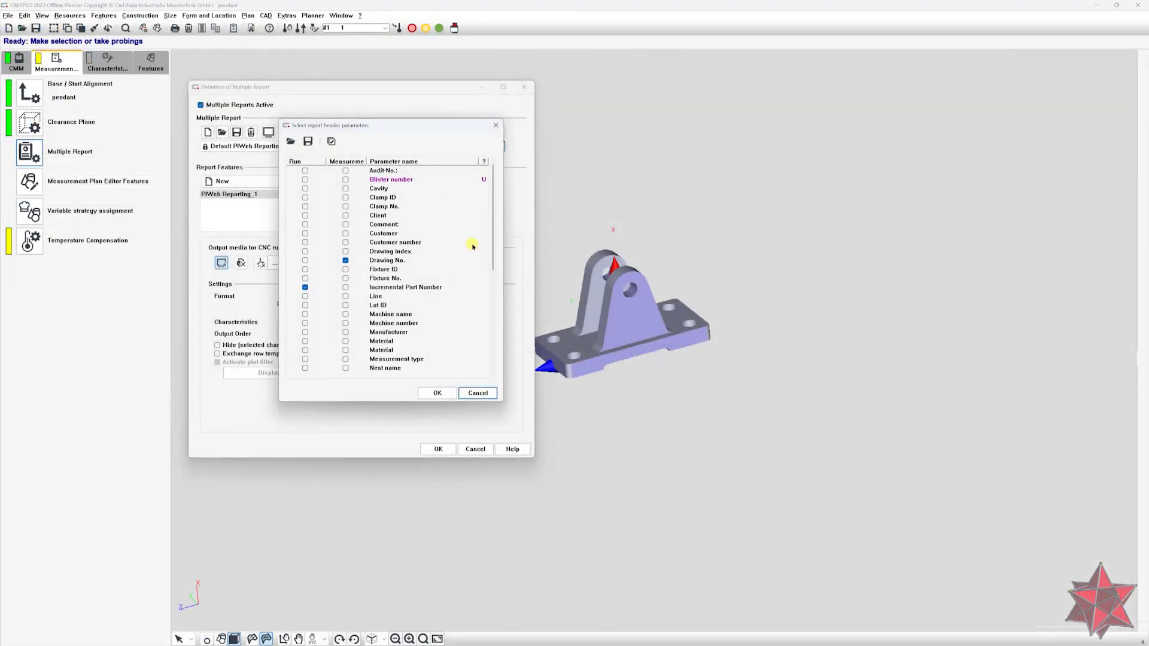
Review the header parameter list, then close it and the Multiple Report definition.
{"action": "scroll", "coordinate": [473, 246], "scroll_direction": "down", "scroll_amount": 4}
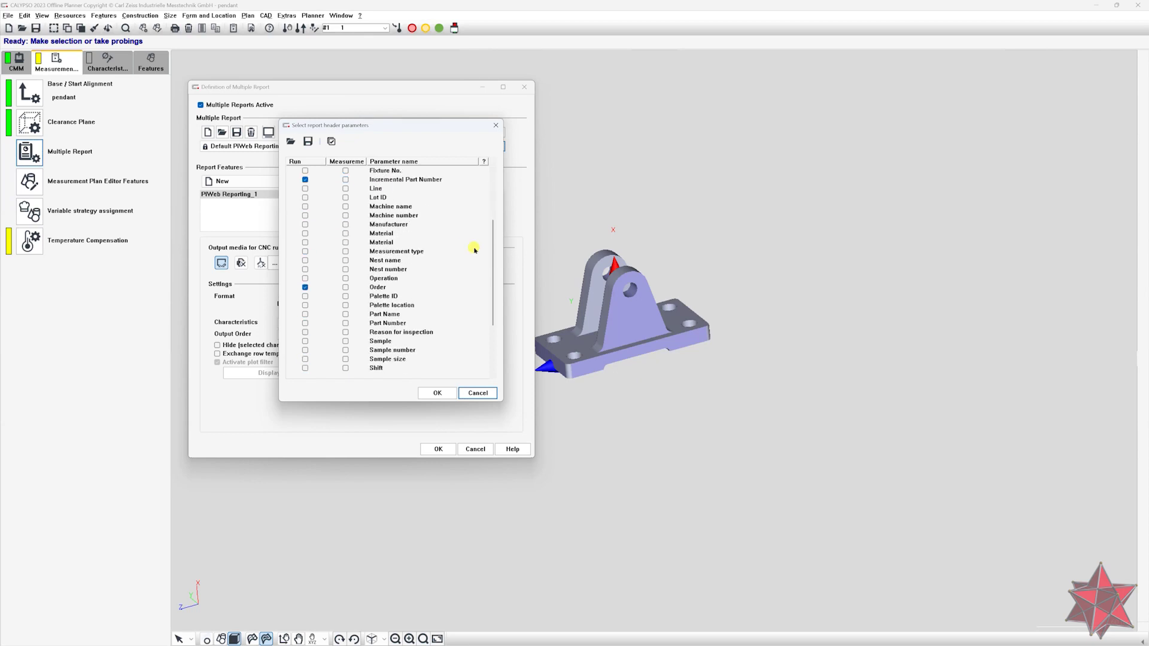
{"action": "scroll", "coordinate": [474, 250], "scroll_direction": "down", "scroll_amount": 4}
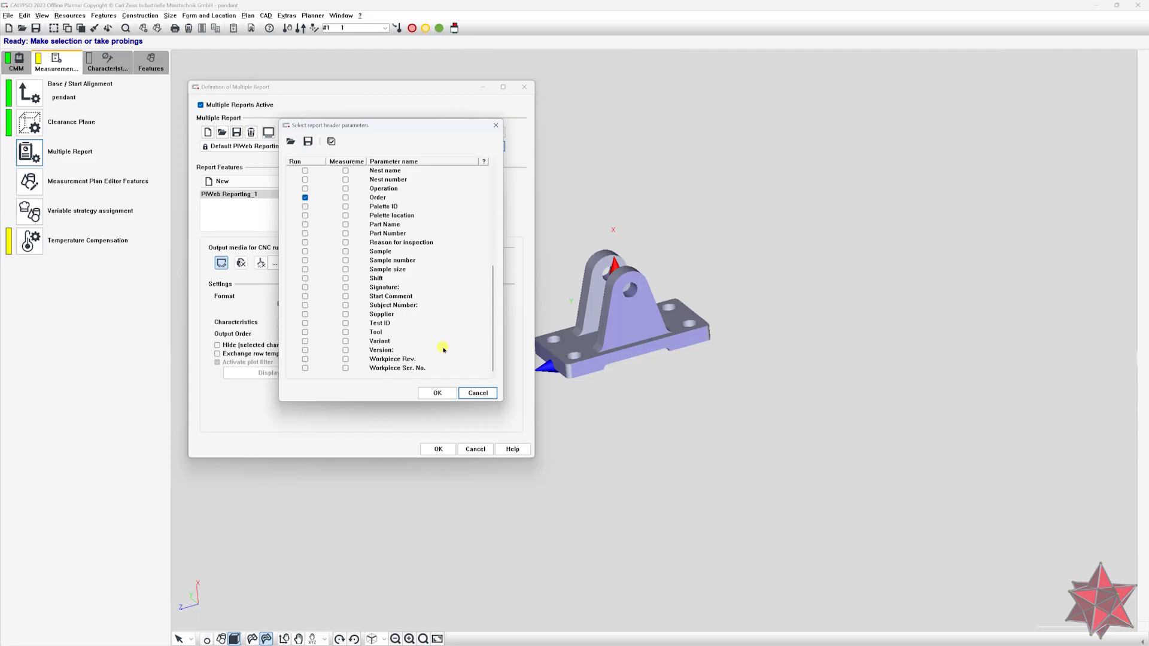
{"action": "scroll", "coordinate": [443, 349], "scroll_direction": "up", "scroll_amount": 8}
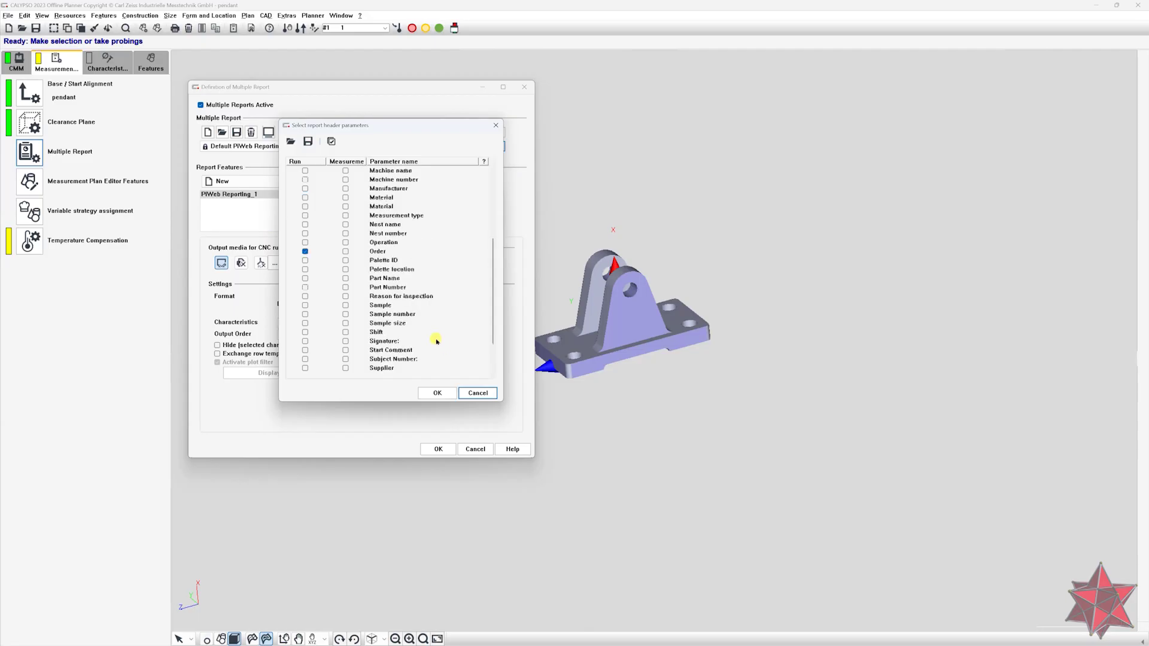
{"action": "left_click", "coordinate": [497, 127]}
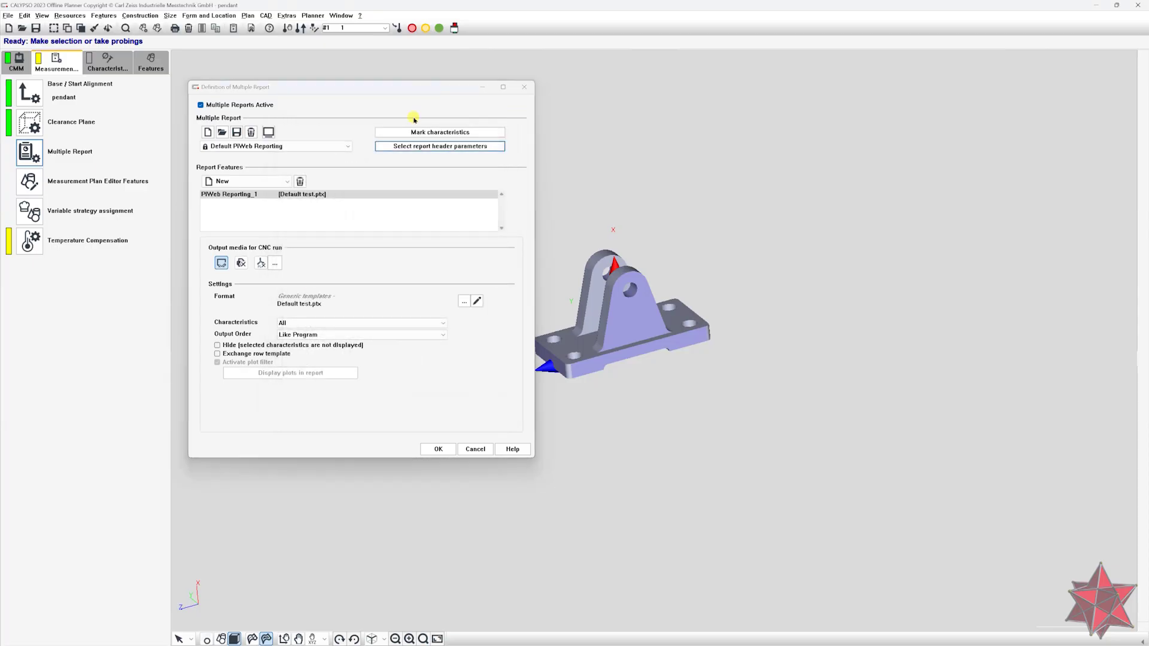
{"action": "left_click", "coordinate": [524, 87]}
Reopen Multiple Report for PiWeb Reporting_1 and review its report header parameter list.
{"action": "left_click", "coordinate": [37, 158]}
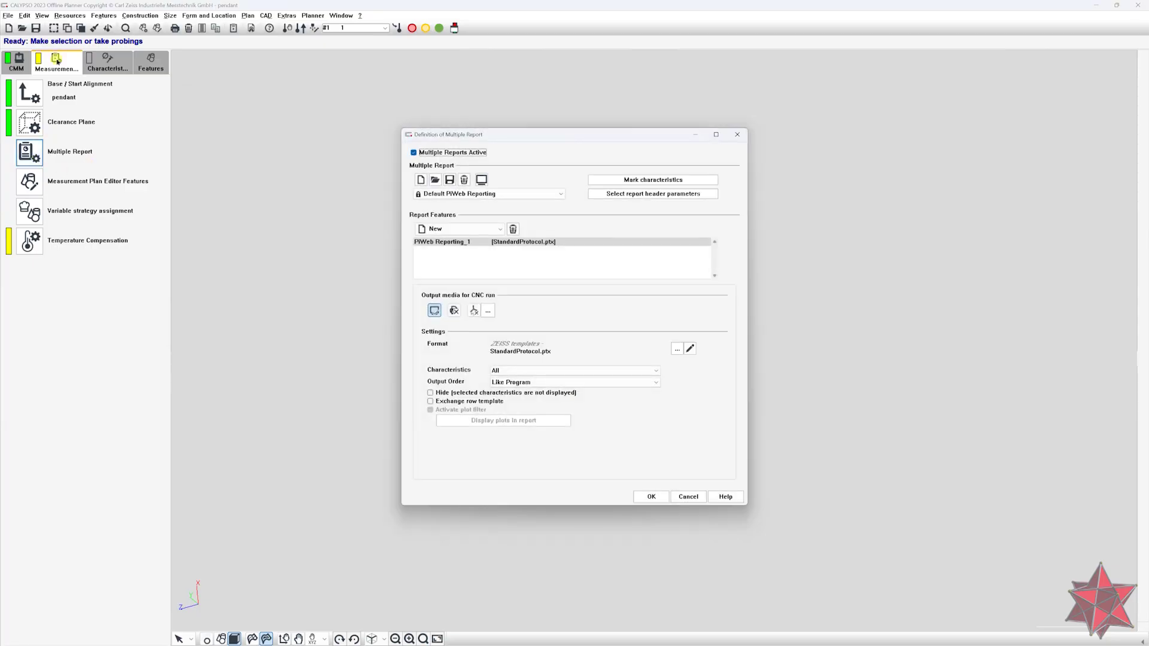
{"action": "left_click", "coordinate": [670, 194]}
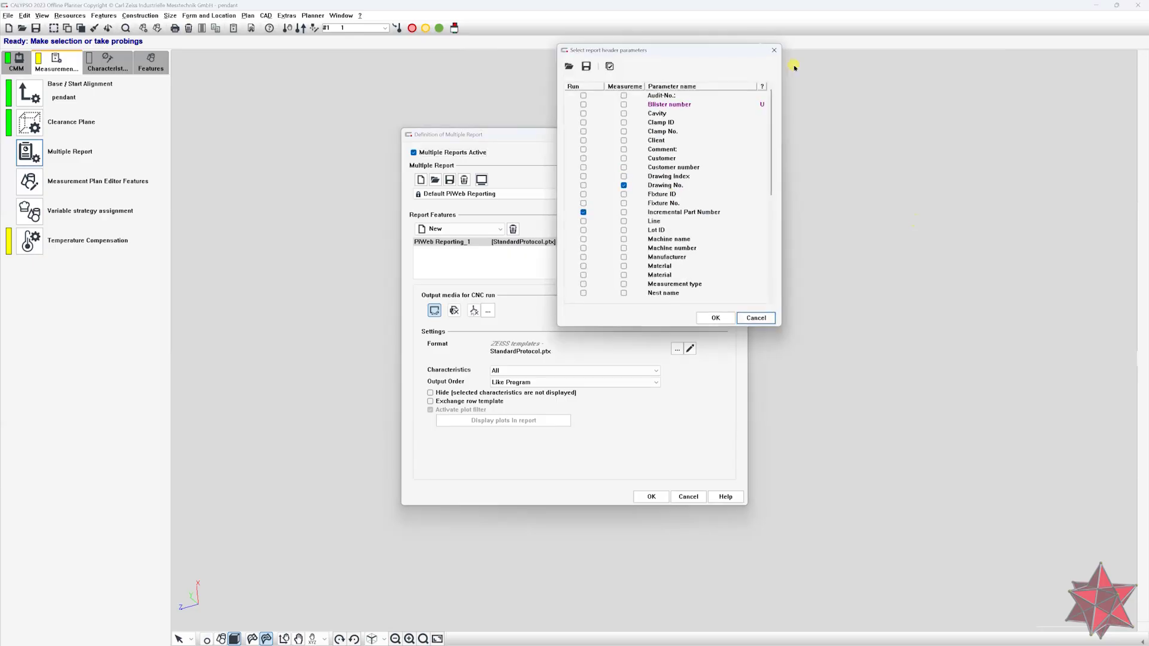
{"action": "left_click_drag", "start_coordinate": [704, 50], "coordinate": [527, 164]}
{"action": "scroll", "coordinate": [546, 346], "scroll_direction": "down", "scroll_amount": 3}
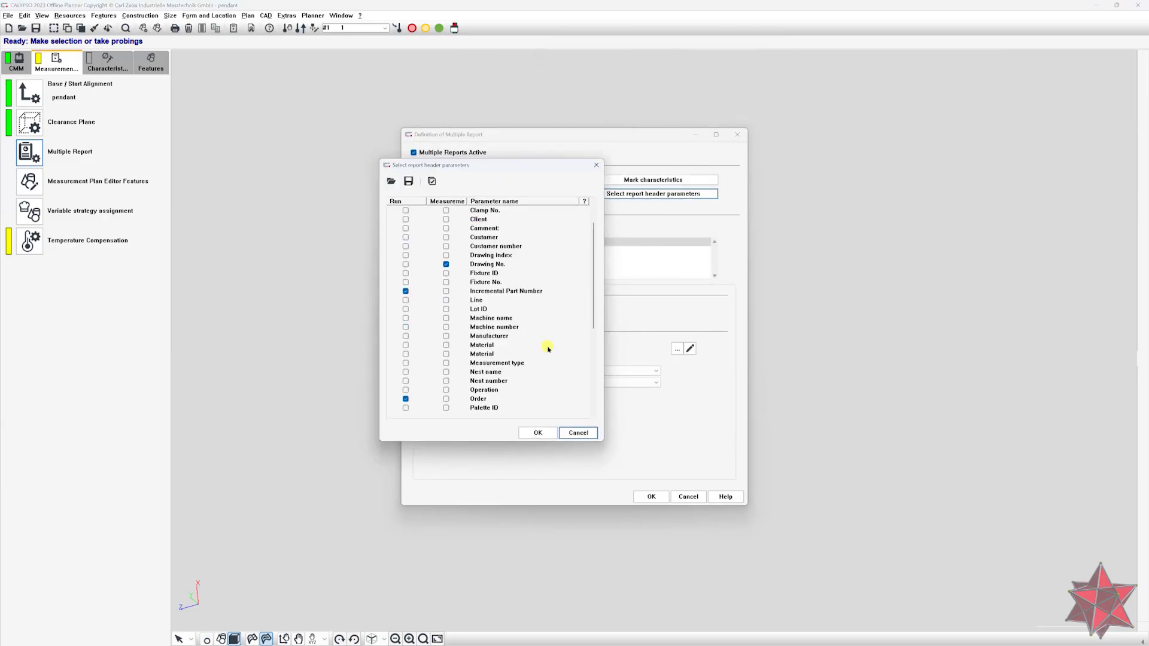
{"action": "scroll", "coordinate": [548, 348], "scroll_direction": "down", "scroll_amount": 2}
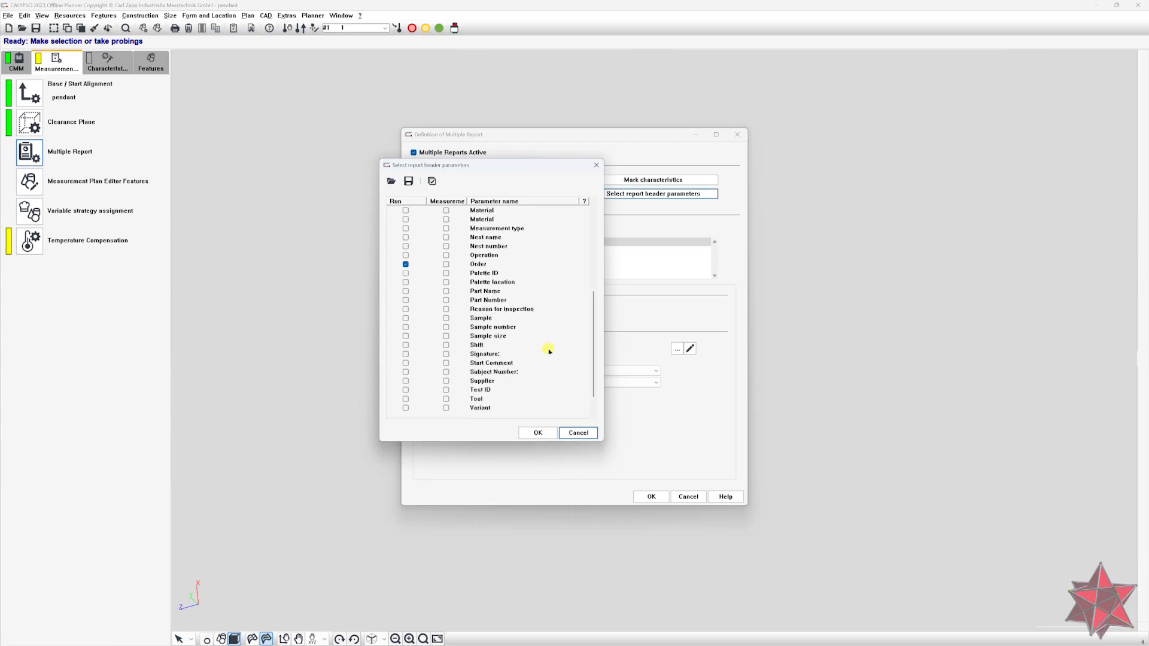
{"action": "scroll", "coordinate": [550, 357], "scroll_direction": "up", "scroll_amount": 5}
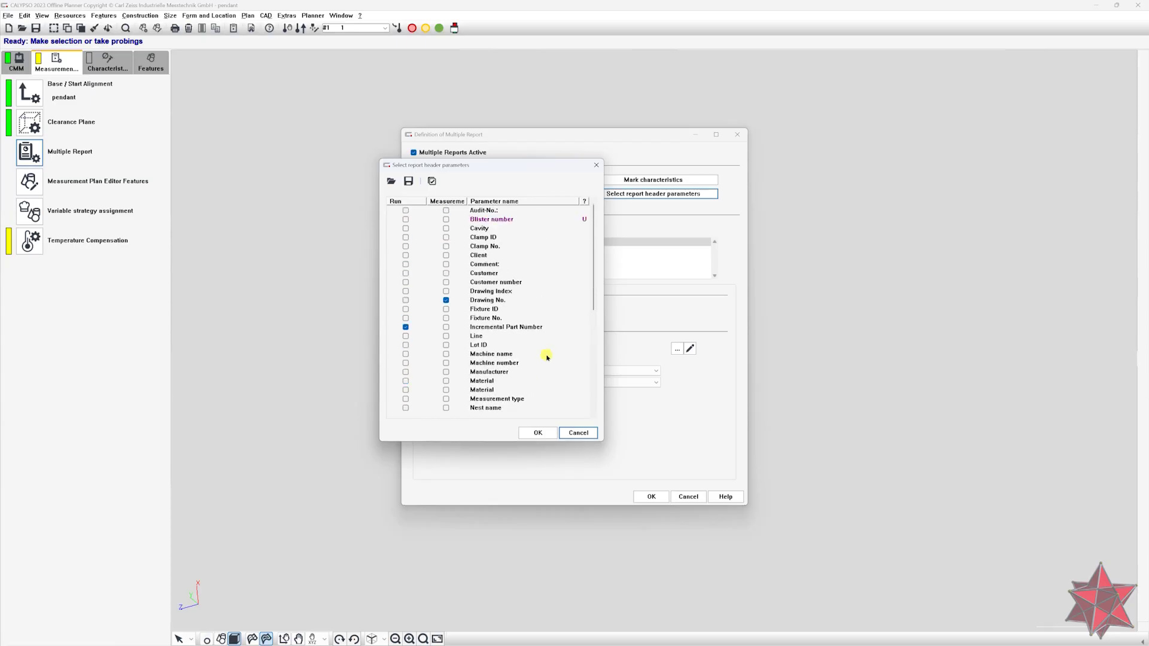
{"action": "scroll", "coordinate": [547, 358], "scroll_direction": "down", "scroll_amount": 2}
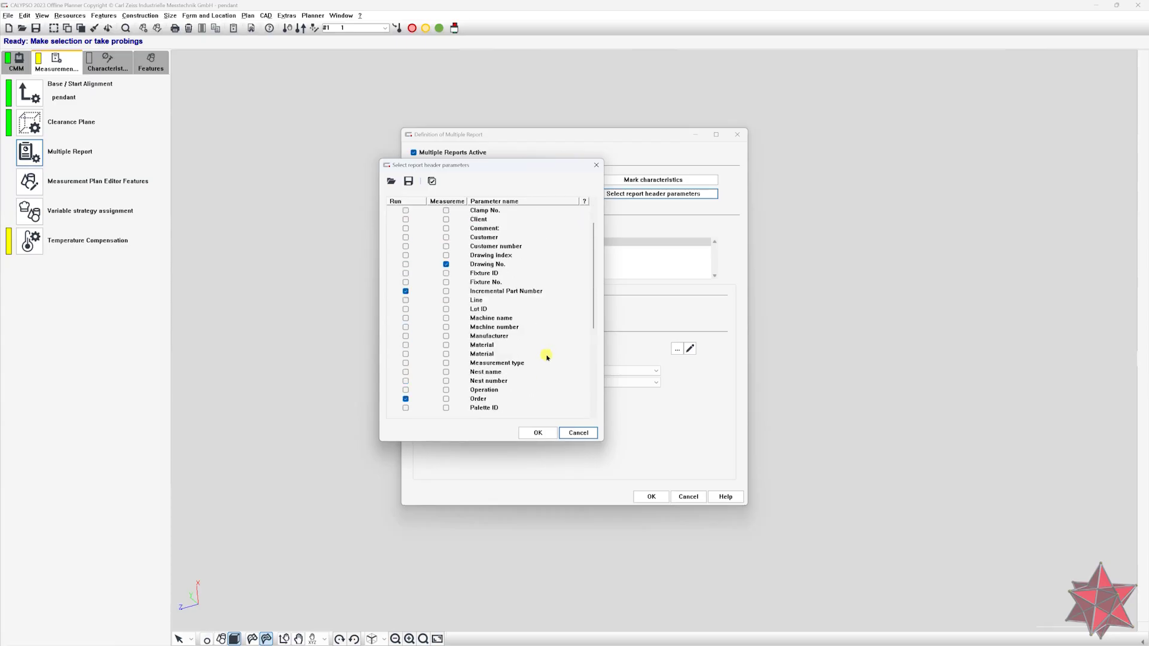
{"action": "scroll", "coordinate": [548, 353], "scroll_direction": "up", "scroll_amount": 2}
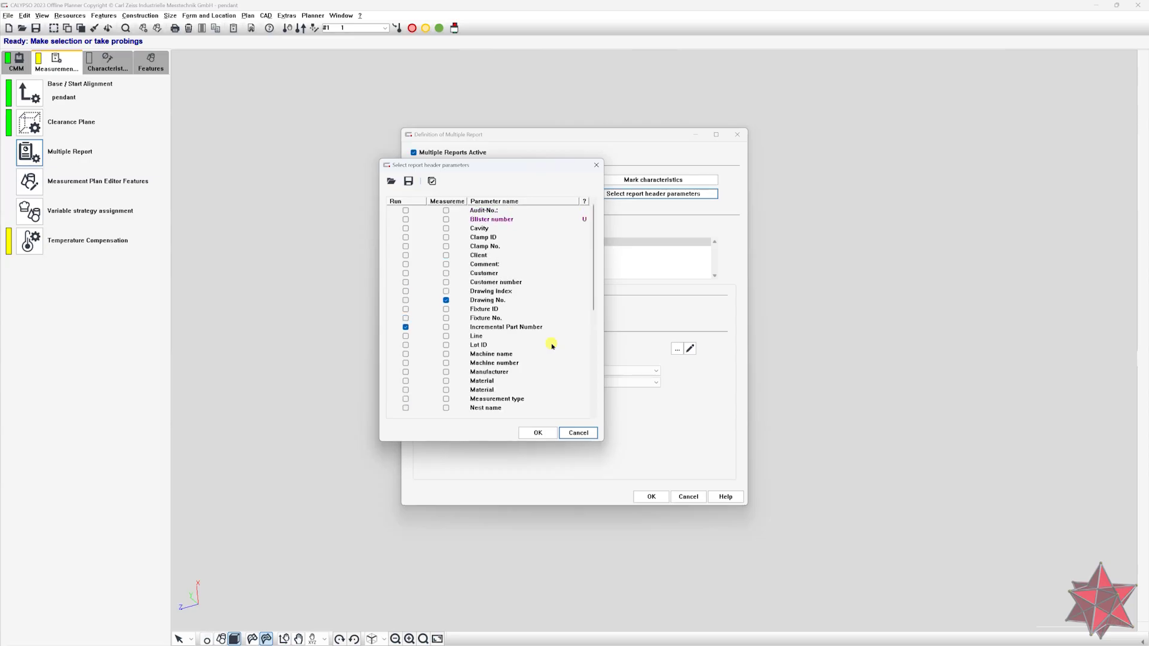
{"action": "left_click", "coordinate": [596, 165]}
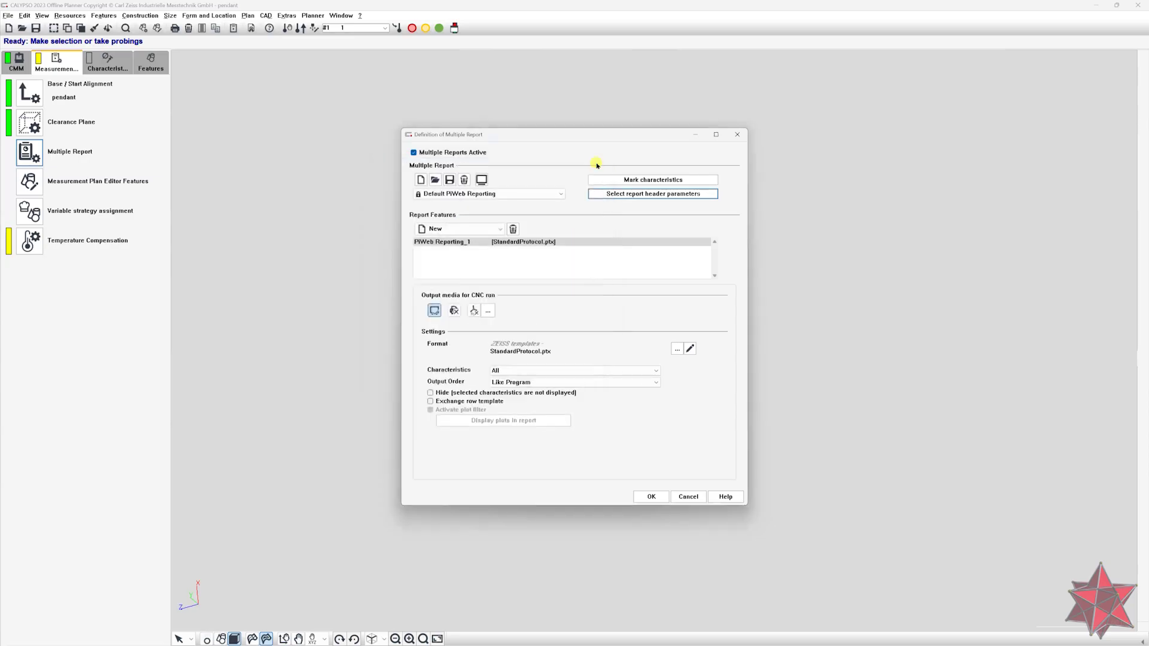
{"action": "left_click", "coordinate": [615, 193]}
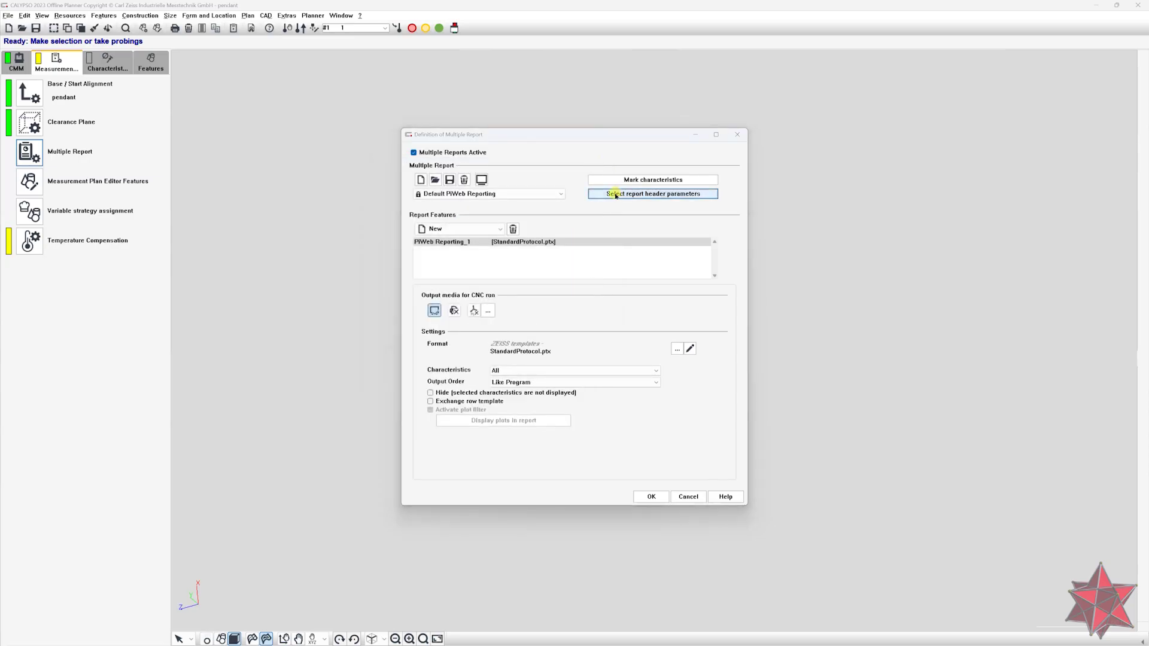
Move the header parameter list aside to check PiWeb targets, then untick Incremental Part Number.
{"action": "left_click_drag", "start_coordinate": [694, 45], "coordinate": [549, 179]}
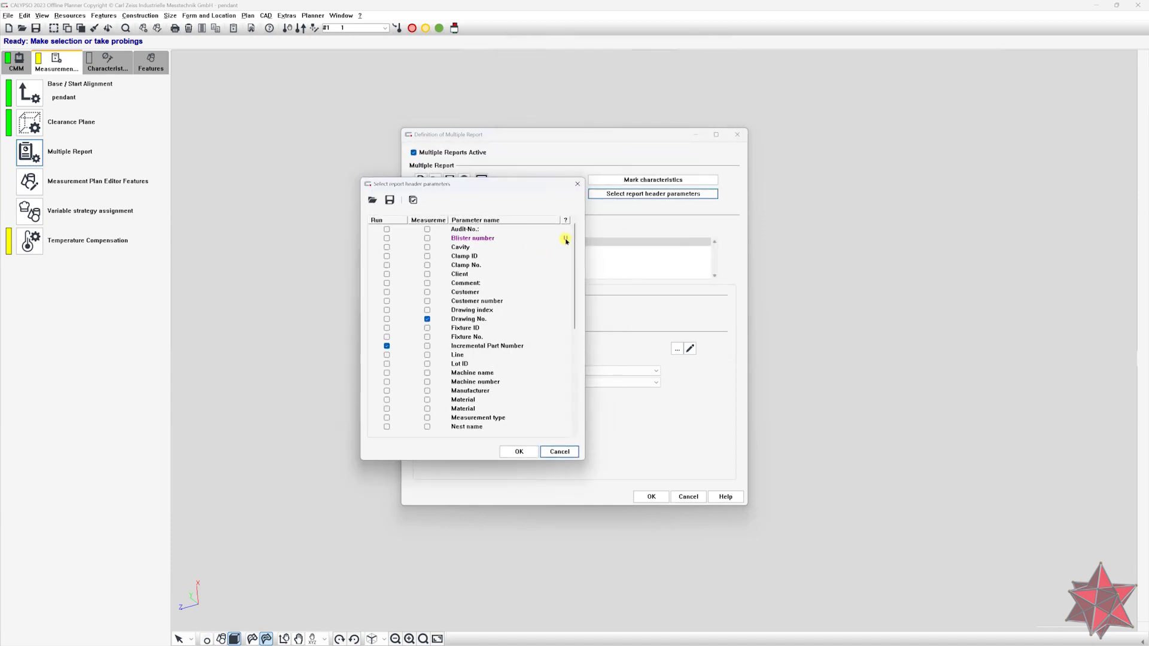
{"action": "mouse_move", "coordinate": [567, 266]}
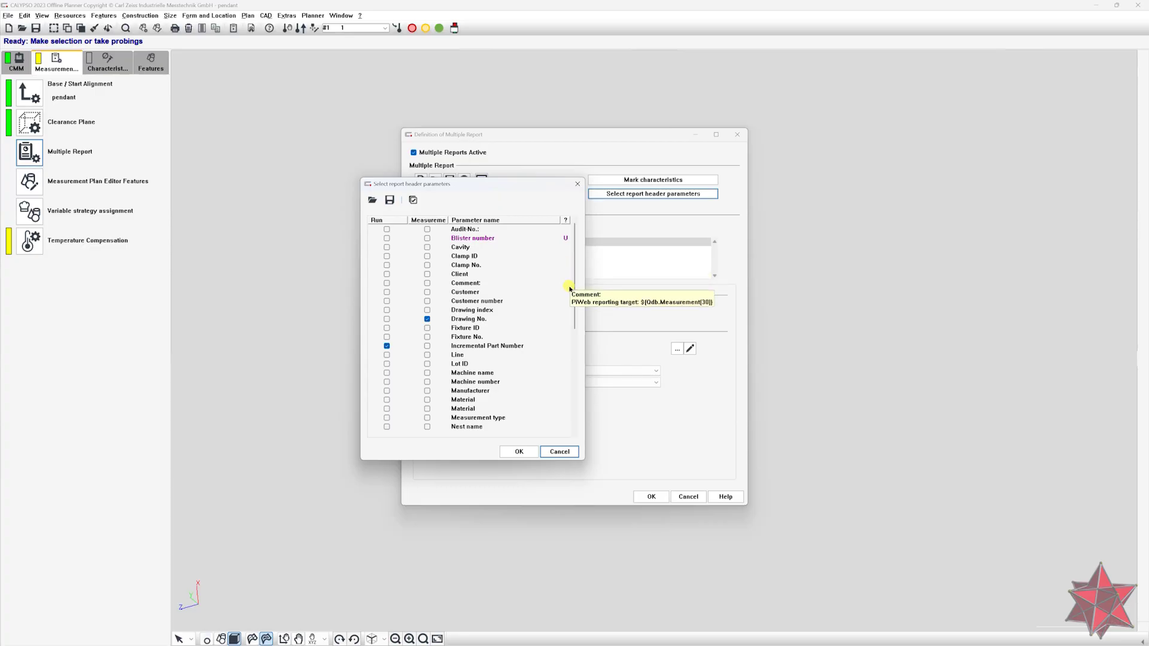
{"action": "left_click_drag", "start_coordinate": [427, 184], "coordinate": [523, 179]}
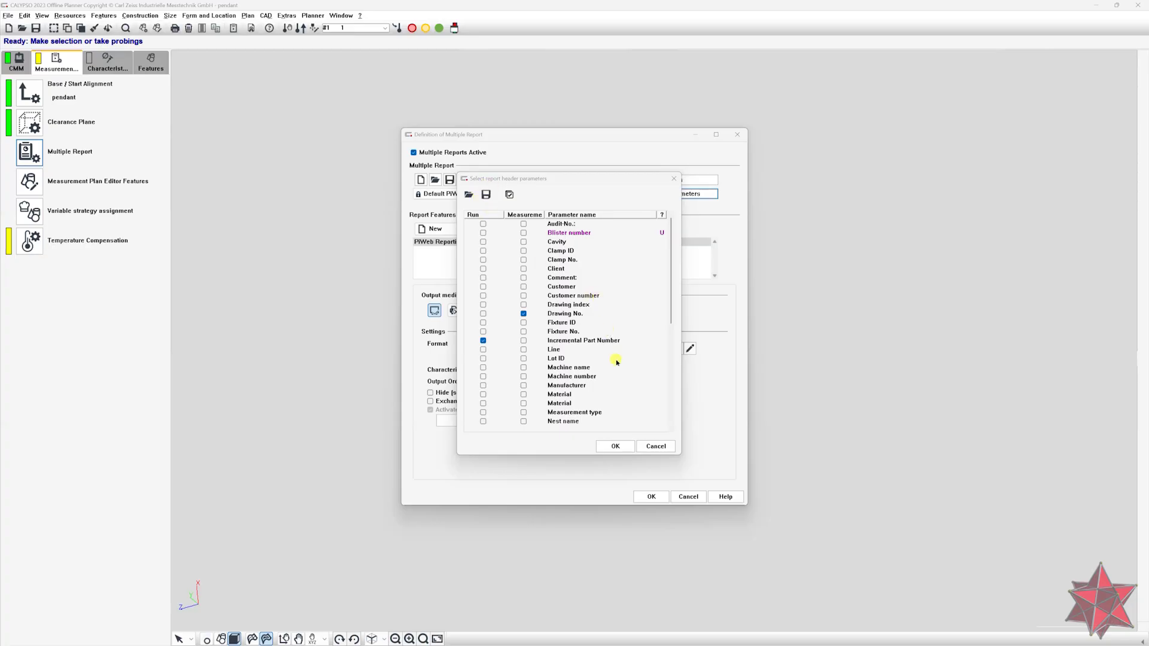
{"action": "left_click", "coordinate": [483, 340]}
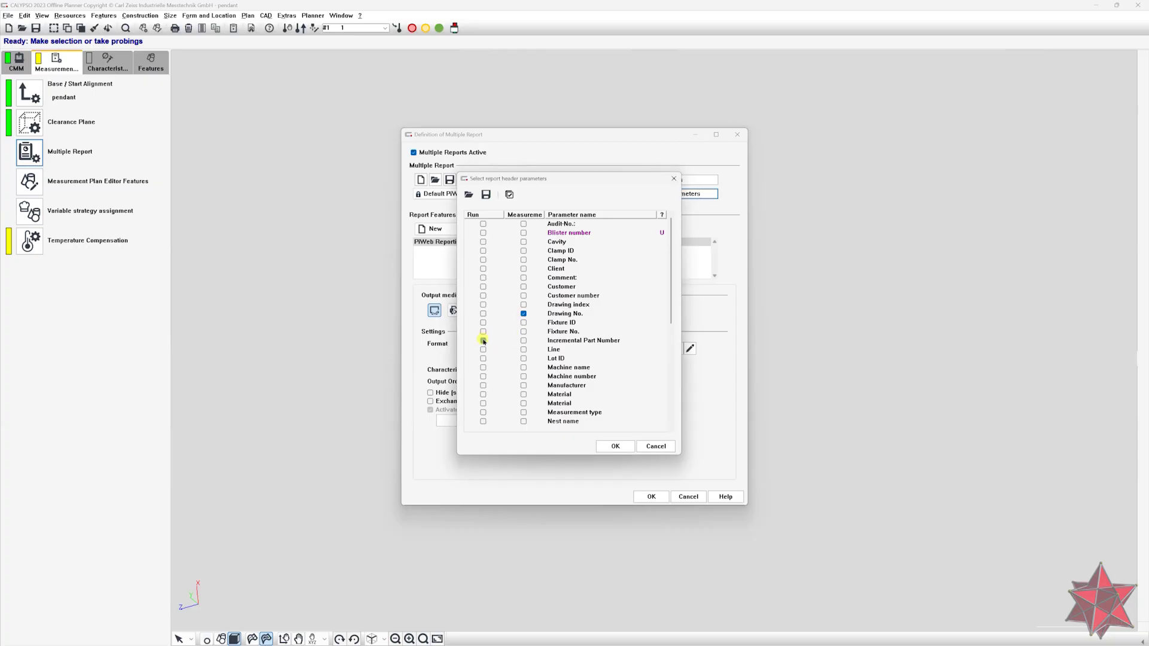
Tick Incremental Part Number, Order, Part Name and Part Number, then begin naming the selection 'Sp'.
{"action": "left_click", "coordinate": [483, 341]}
{"action": "scroll", "coordinate": [598, 361], "scroll_direction": "down", "scroll_amount": 3}
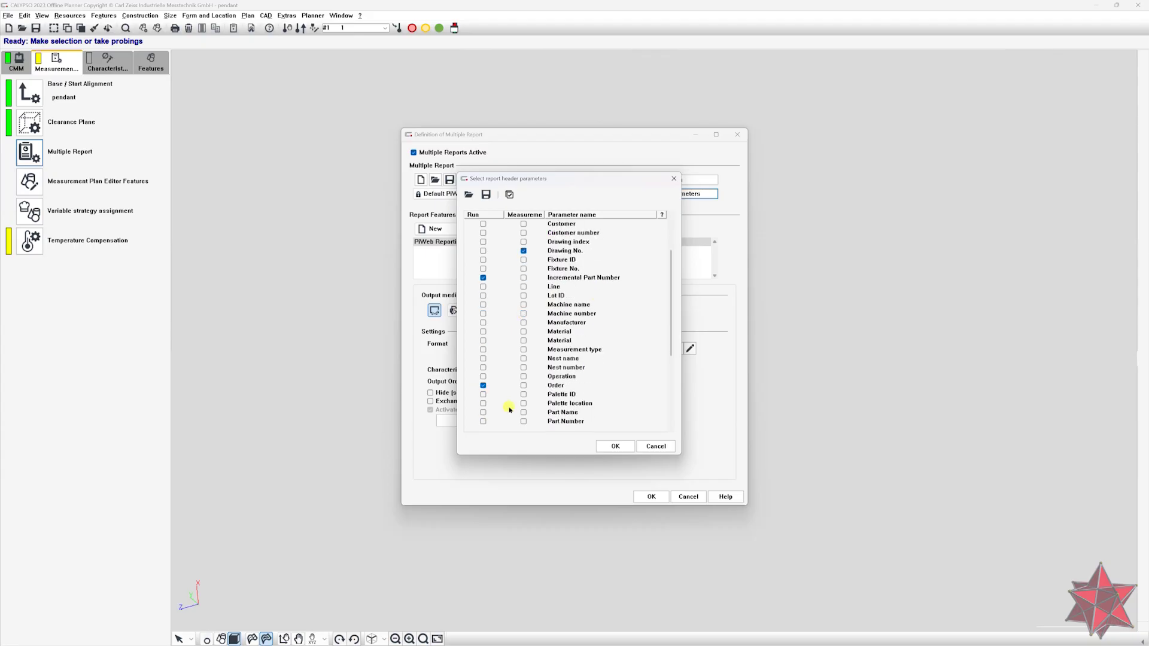
{"action": "left_click", "coordinate": [483, 385]}
{"action": "scroll", "coordinate": [537, 389], "scroll_direction": "down", "scroll_amount": 3}
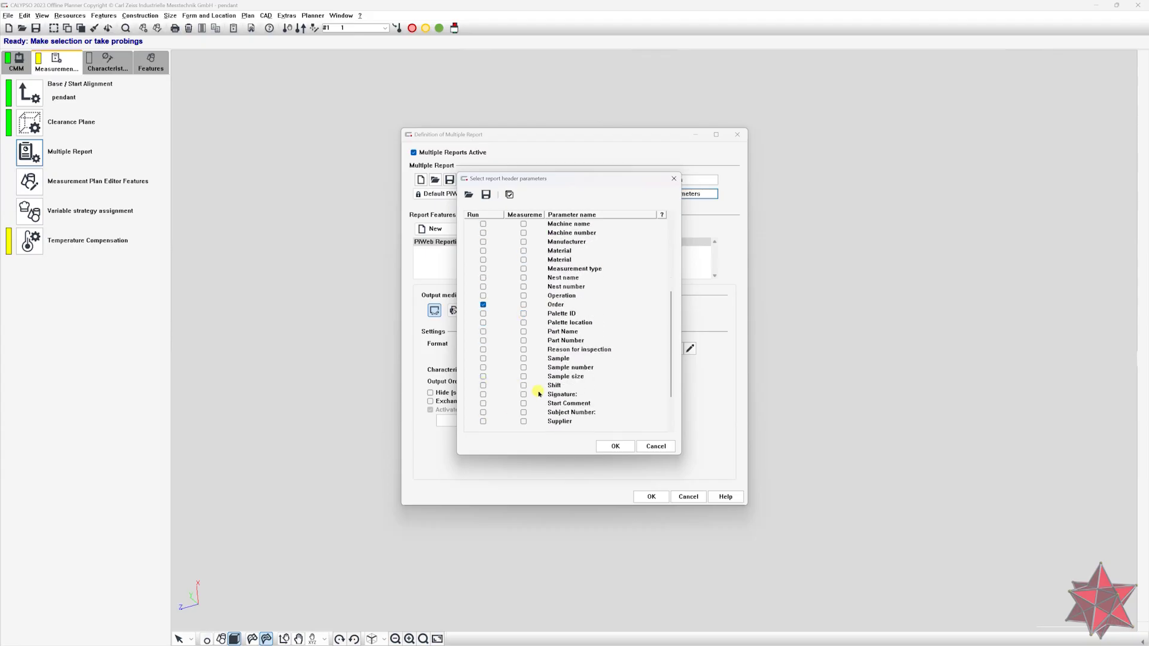
{"action": "left_click", "coordinate": [483, 332]}
{"action": "left_click", "coordinate": [484, 341]}
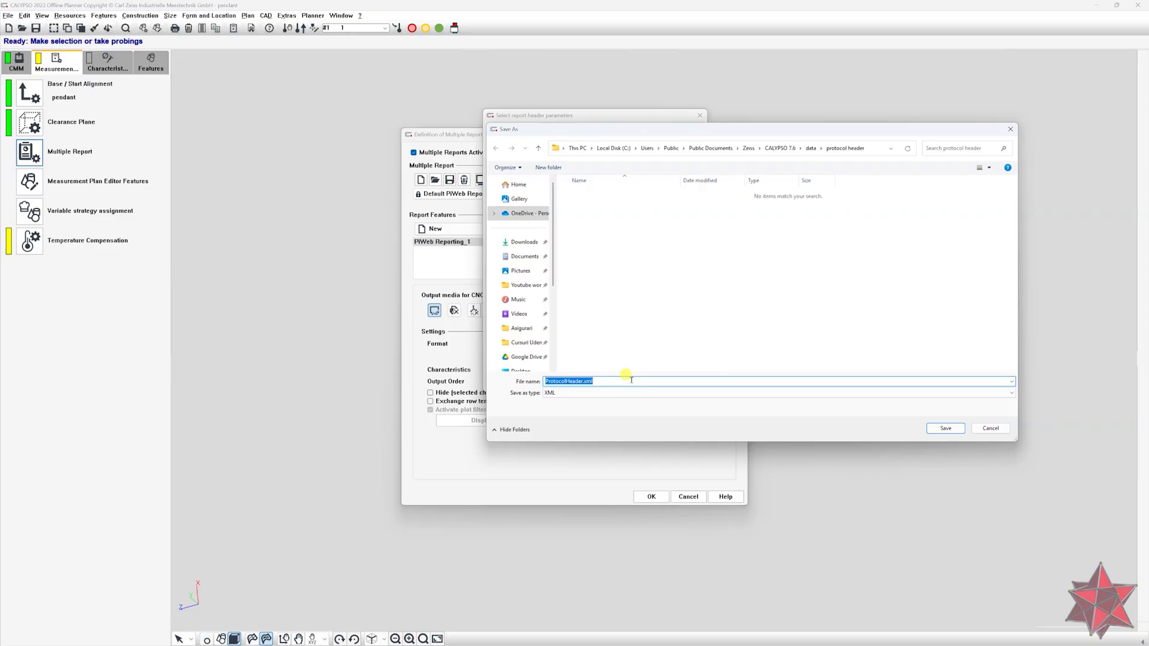
{"action": "type", "text": "Sp"}
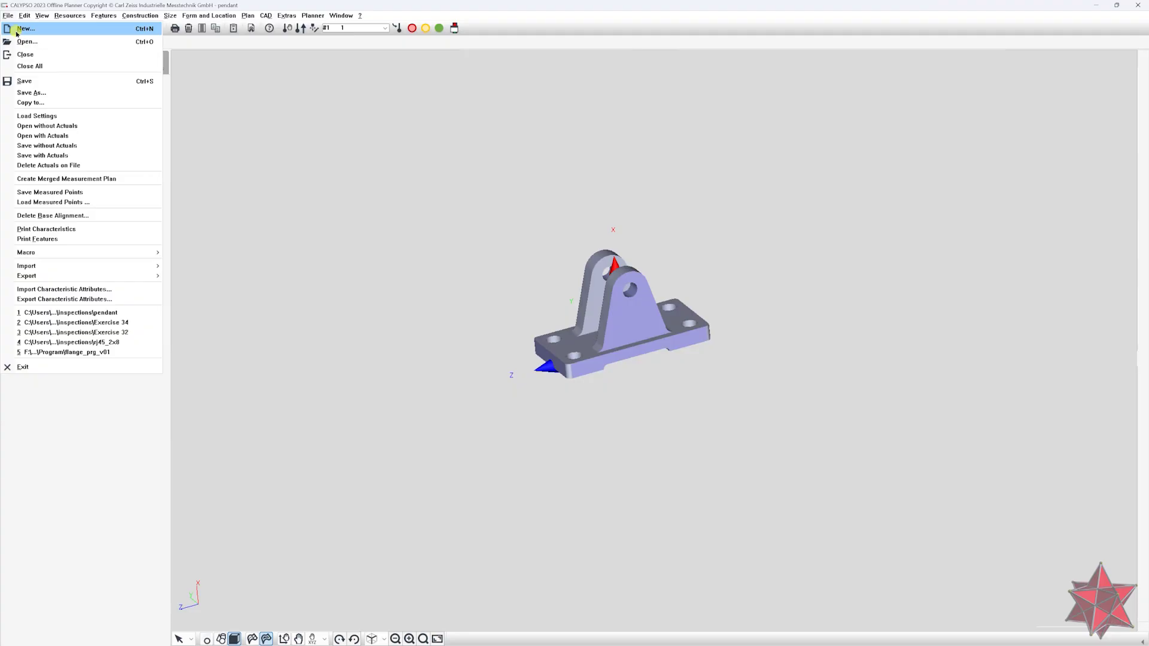
Start a new measurement plan and open its Multiple Report header parameter list.
{"action": "left_click", "coordinate": [15, 27]}
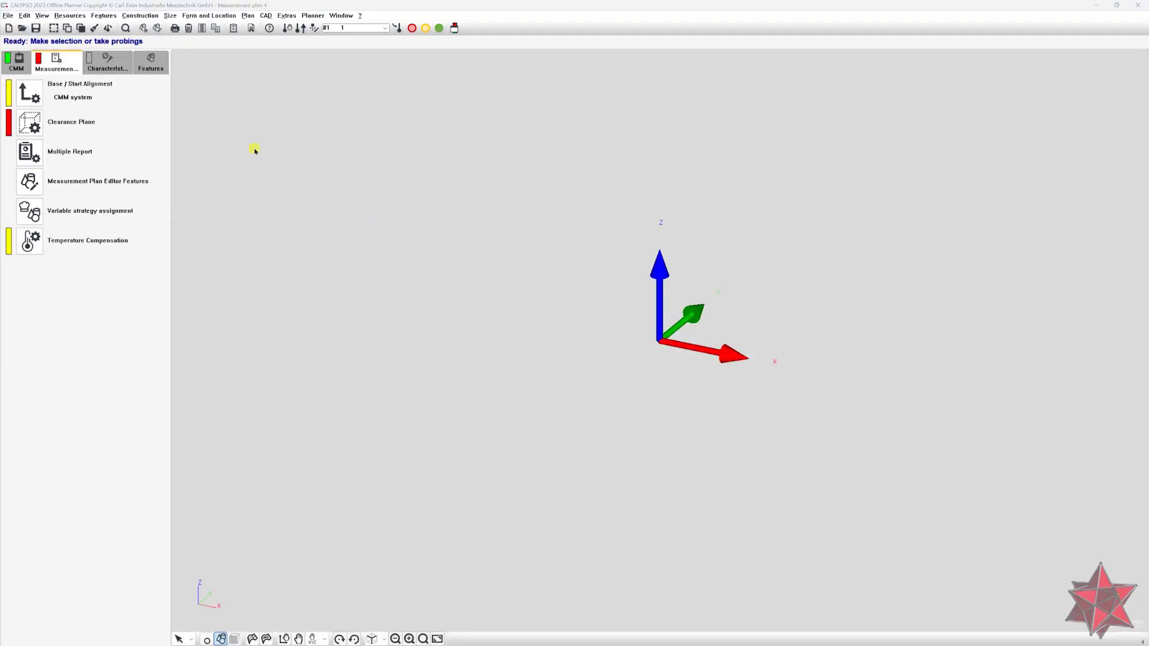
{"action": "double_click", "coordinate": [79, 149]}
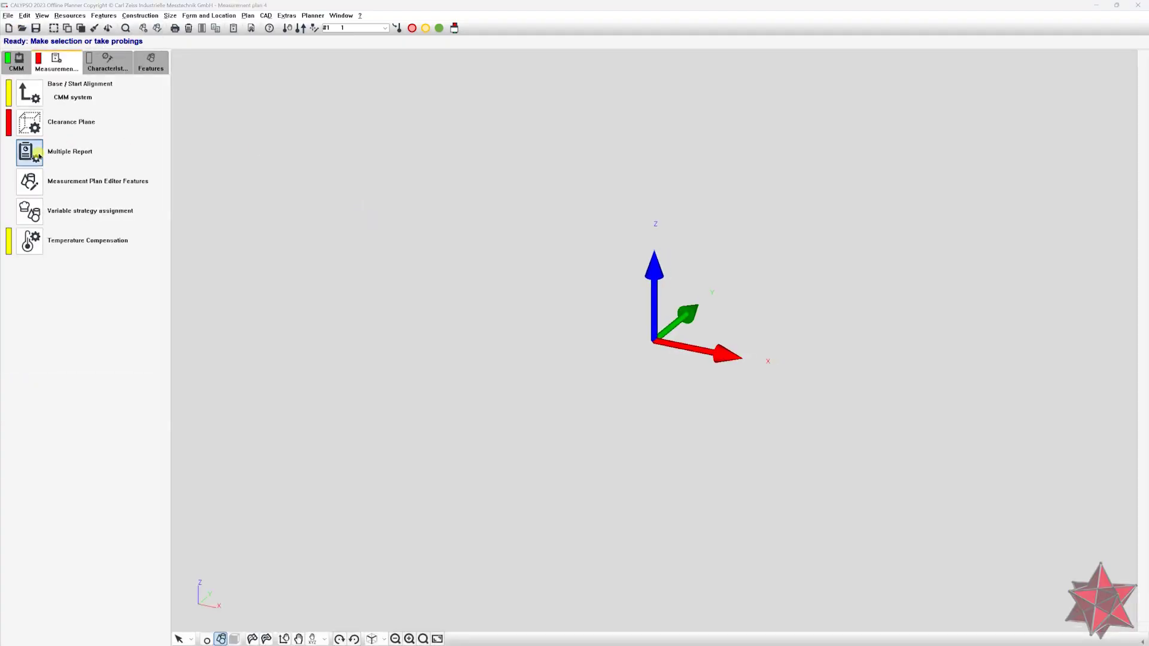
{"action": "left_click", "coordinate": [628, 193]}
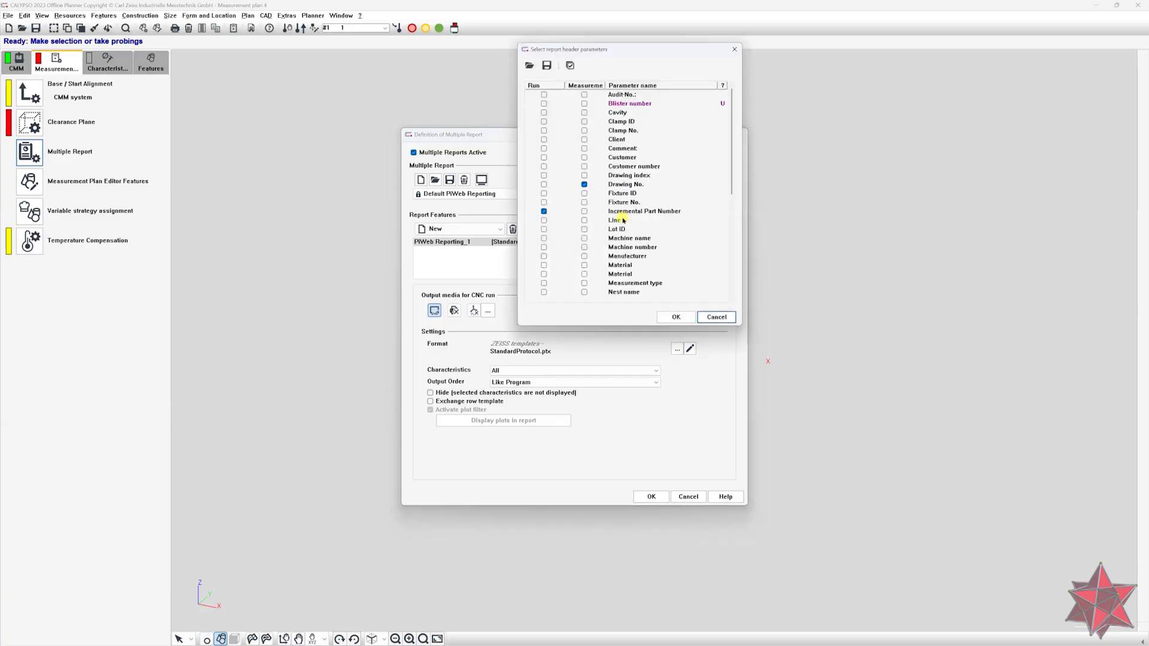
{"action": "scroll", "coordinate": [626, 225], "scroll_direction": "down", "scroll_amount": 7}
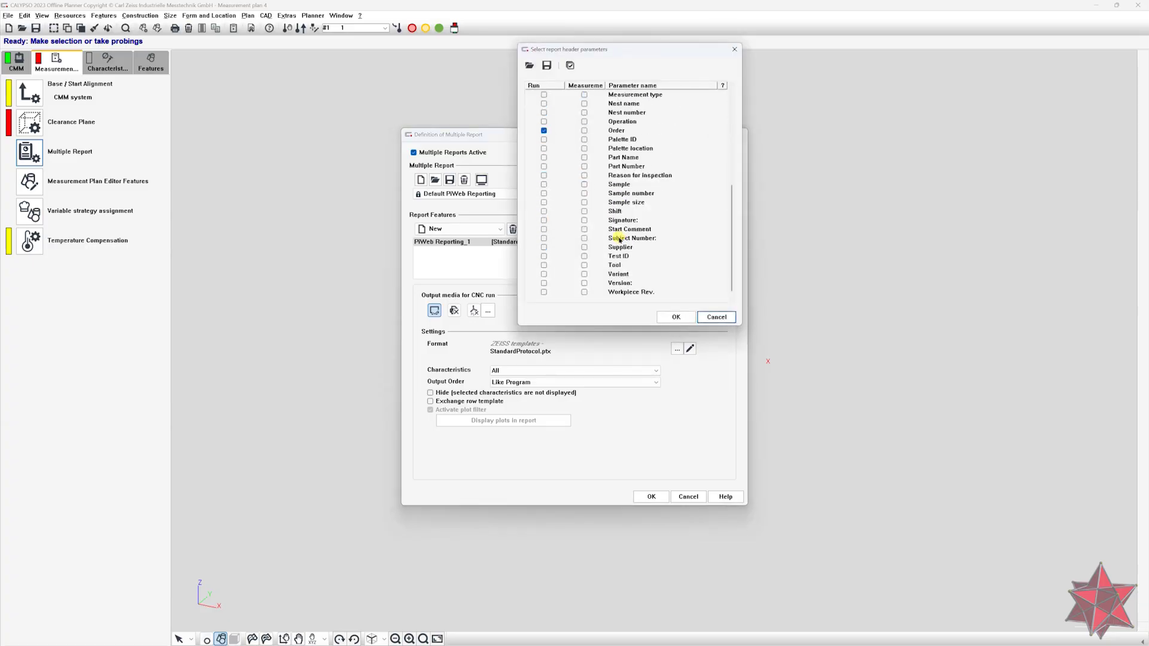
{"action": "scroll", "coordinate": [614, 252], "scroll_direction": "up", "scroll_amount": 7}
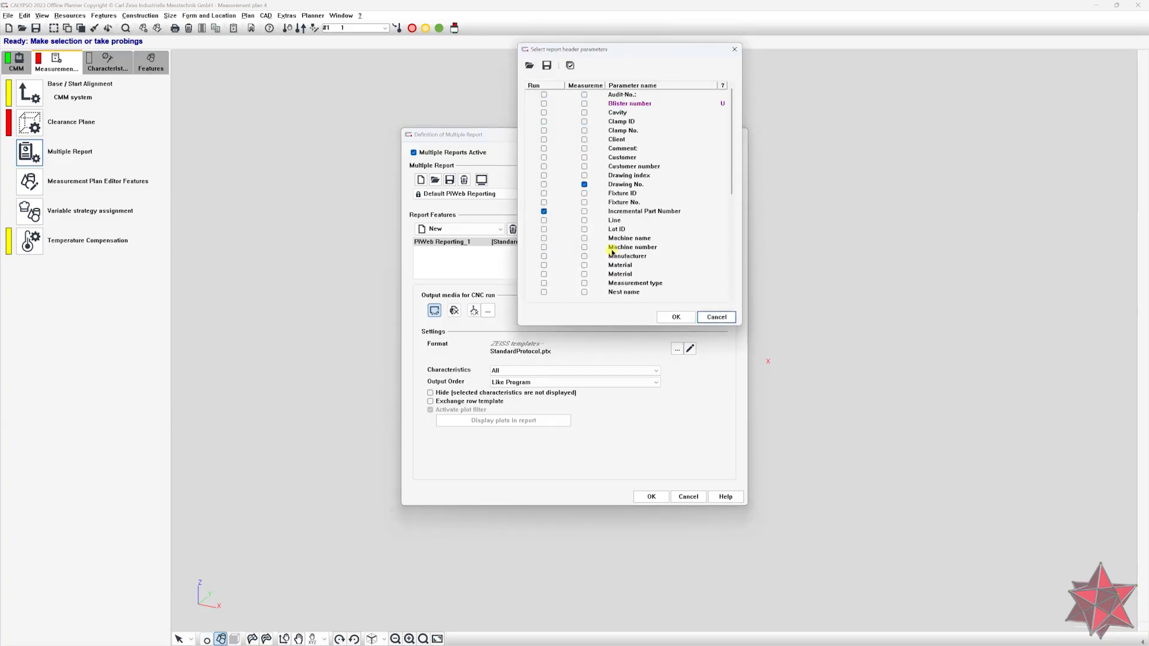
Load the Specific.xml header parameter selection, confirm it, and cancel Multiple Report.
{"action": "left_click", "coordinate": [531, 65]}
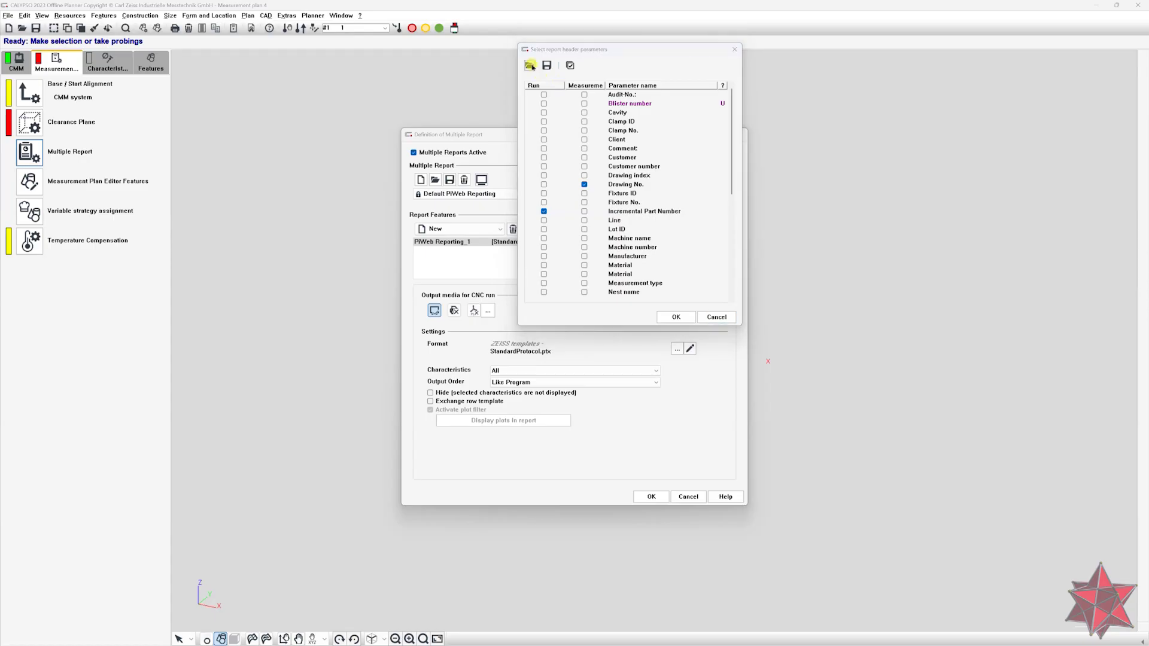
{"action": "left_click", "coordinate": [631, 128]}
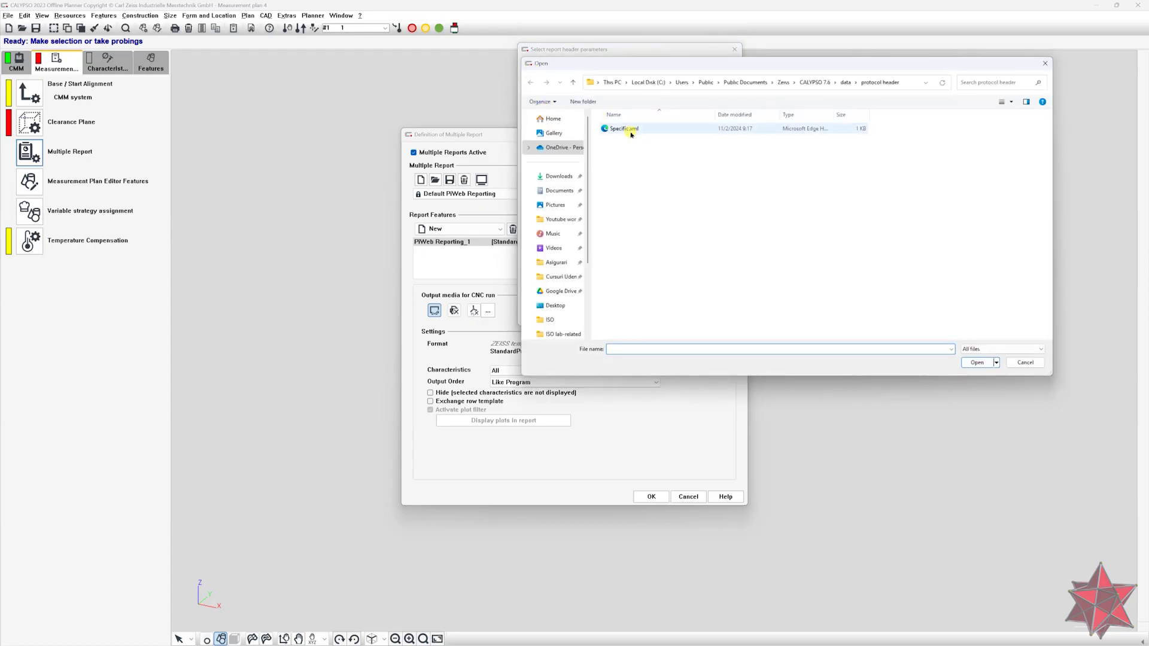
{"action": "double_click", "coordinate": [631, 129]}
{"action": "scroll", "coordinate": [592, 225], "scroll_direction": "down", "scroll_amount": 4}
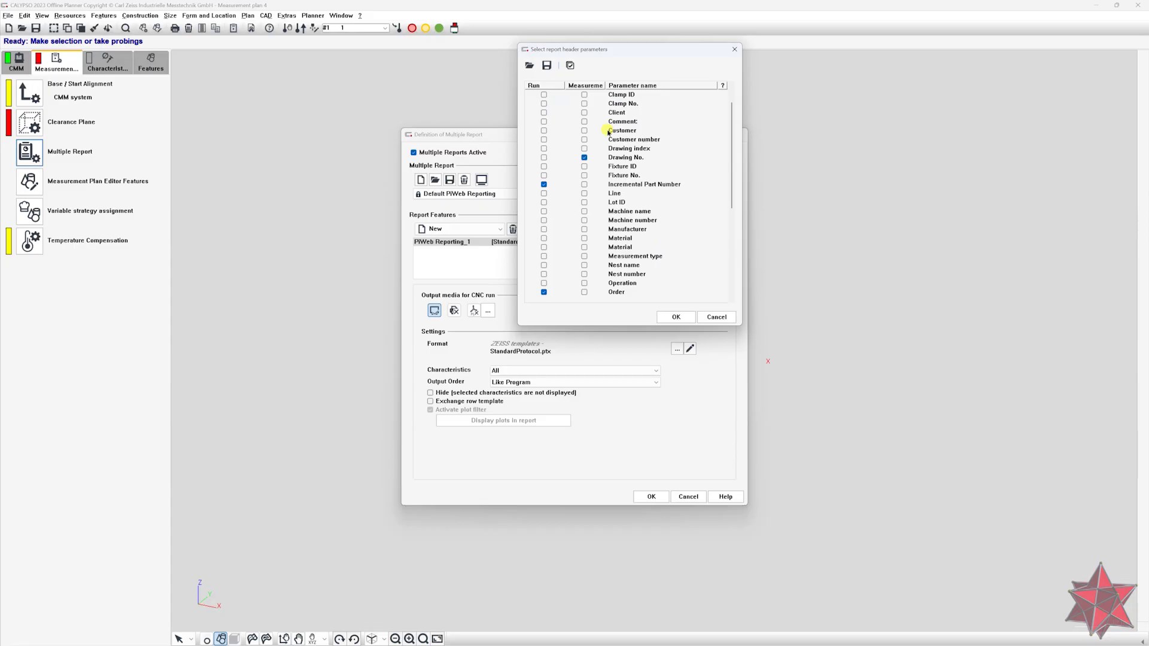
{"action": "scroll", "coordinate": [592, 226], "scroll_direction": "down", "scroll_amount": 5}
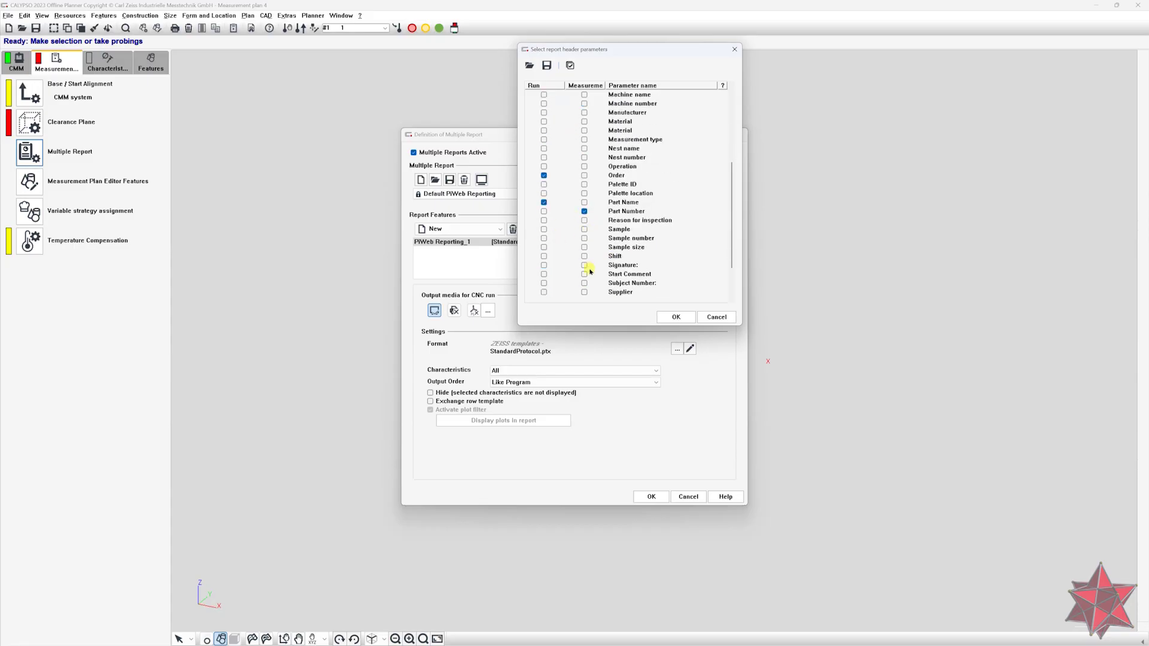
{"action": "scroll", "coordinate": [588, 274], "scroll_direction": "up", "scroll_amount": 8}
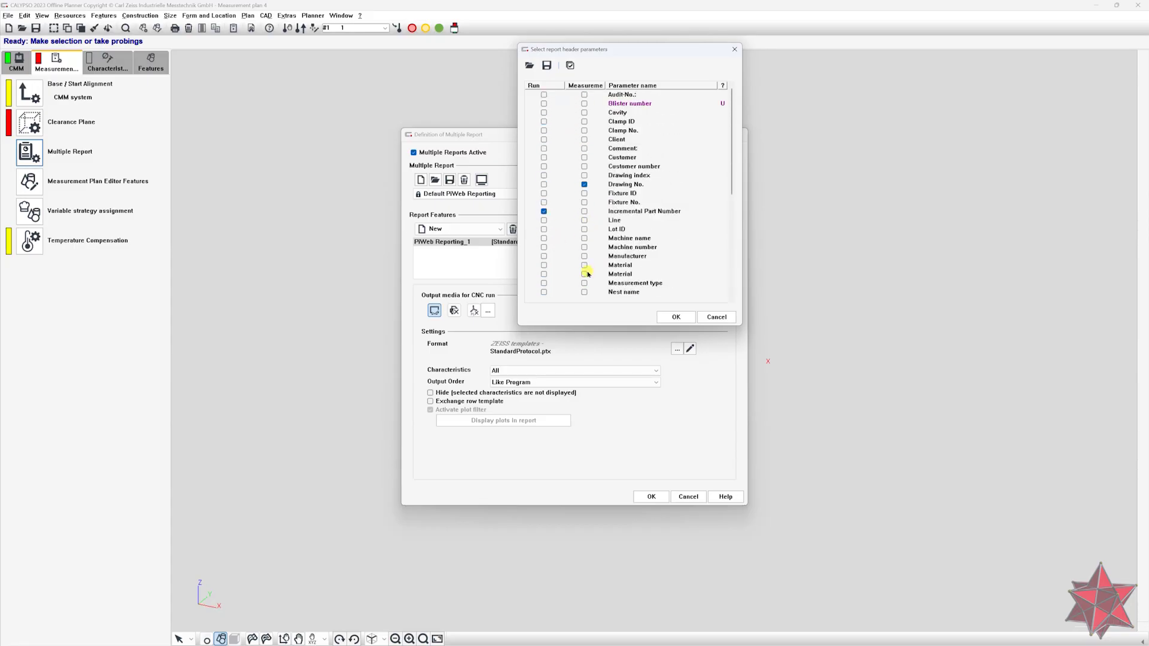
{"action": "left_click", "coordinate": [679, 317]}
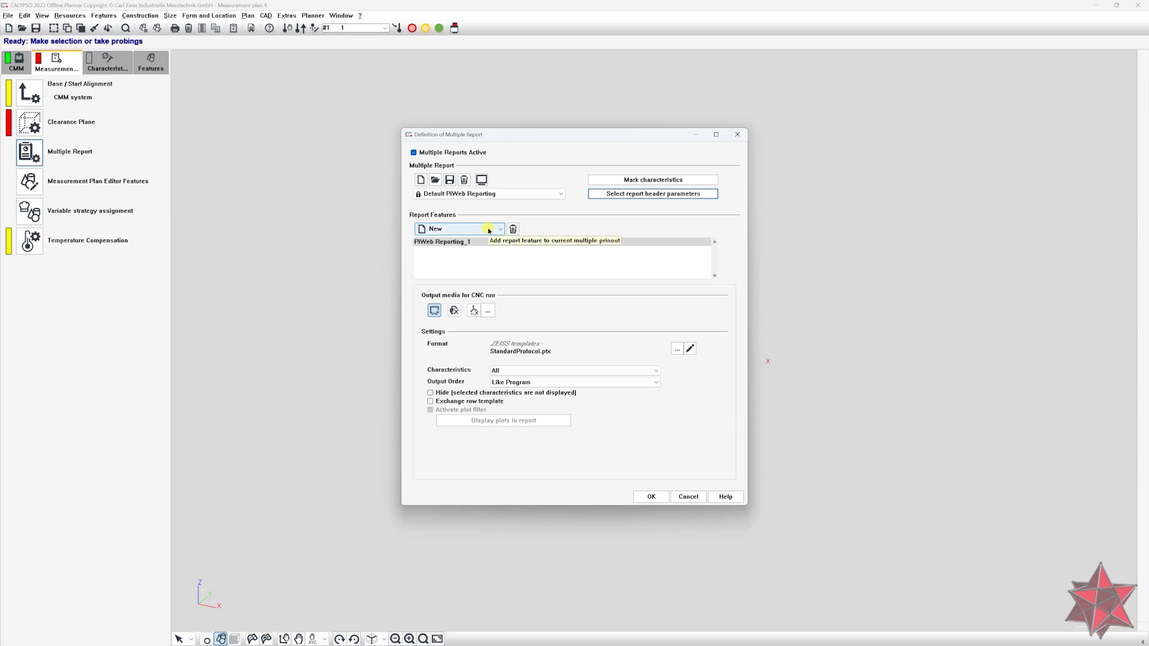
{"action": "left_click", "coordinate": [687, 496]}
Open the pendant plan without saving Measurement plan 4, and start running it.
{"action": "left_click", "coordinate": [8, 15]}
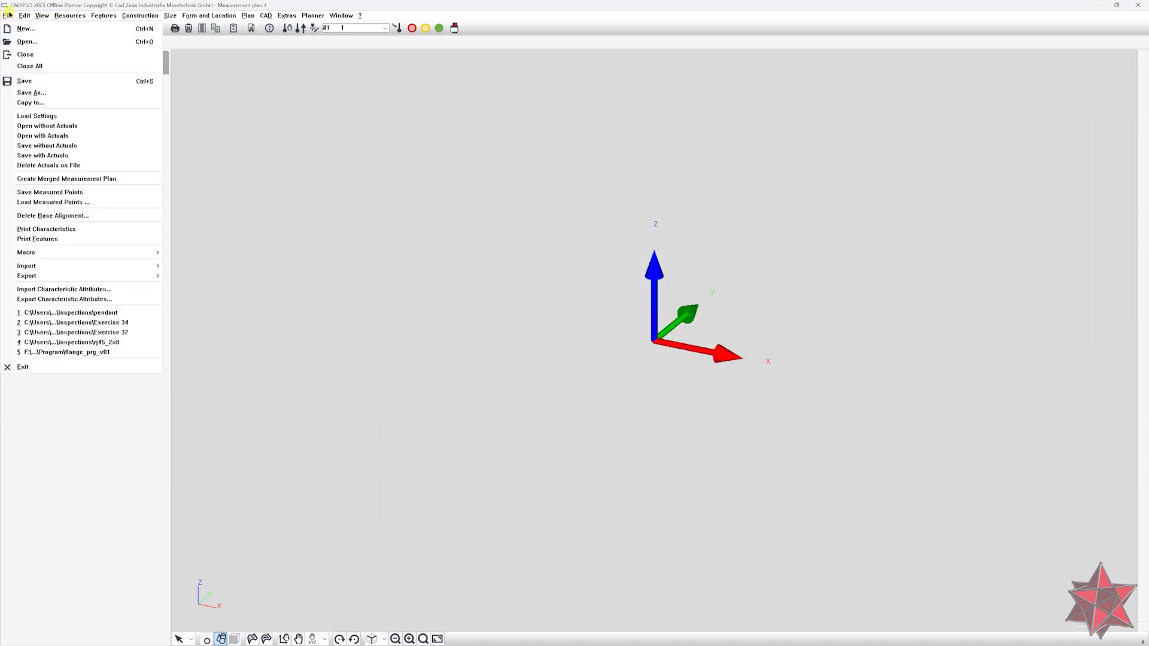
{"action": "left_click", "coordinate": [19, 55]}
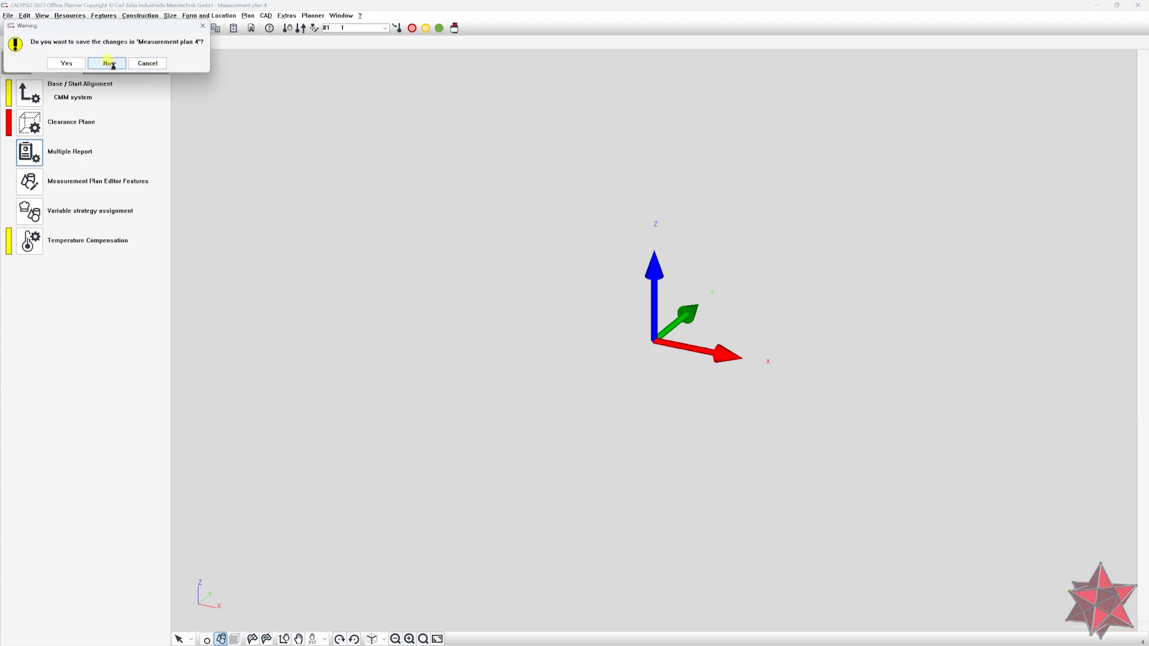
{"action": "left_click", "coordinate": [107, 62]}
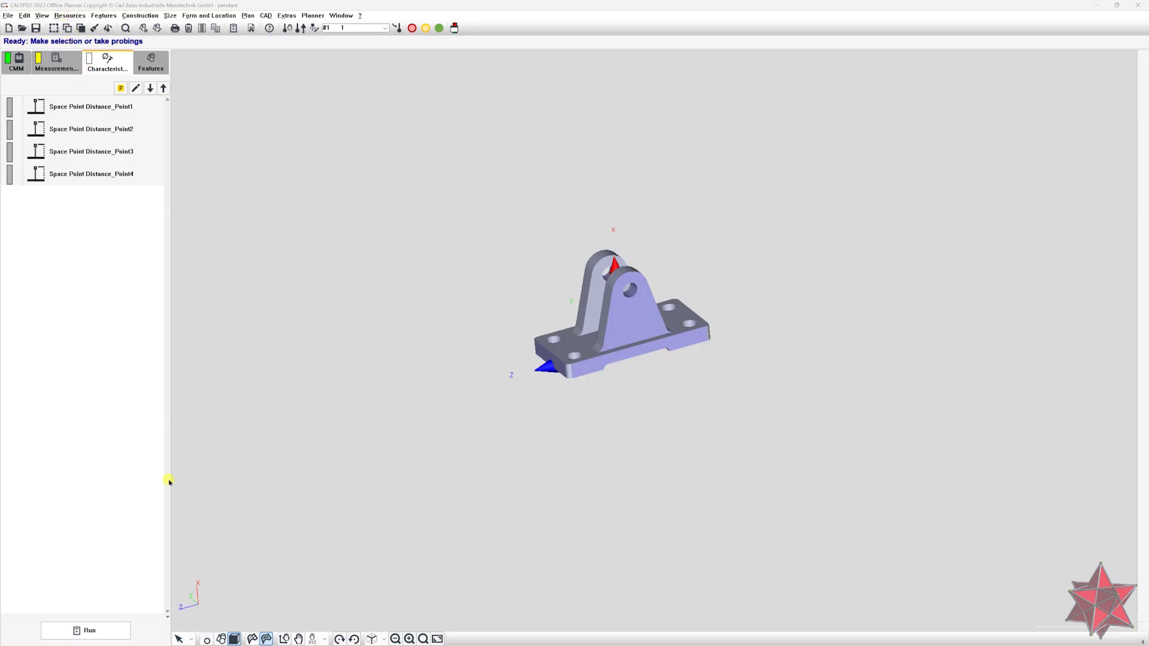
{"action": "left_click", "coordinate": [86, 631]}
Run with Drawing No. 224552, Part Name Pendant 123, Incremental Part Number 120, Part Number 7456982.
{"action": "left_click", "coordinate": [358, 347]}
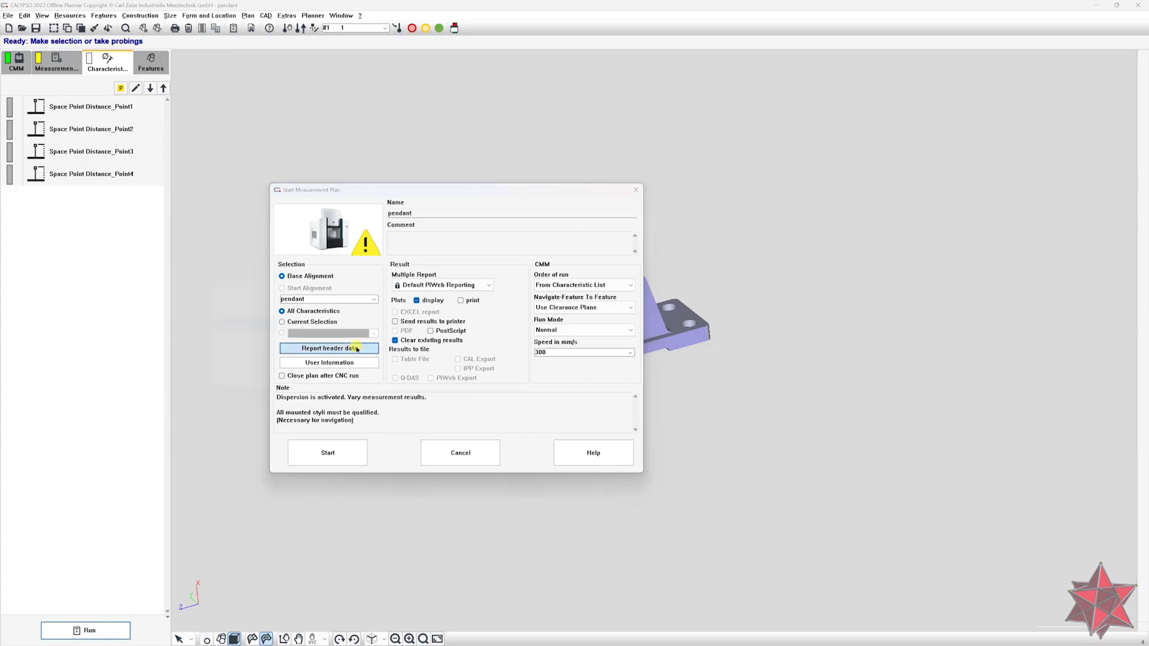
{"action": "type", "text": "224552"}
{"action": "left_click", "coordinate": [325, 352]}
{"action": "type", "text": "Pendant"}
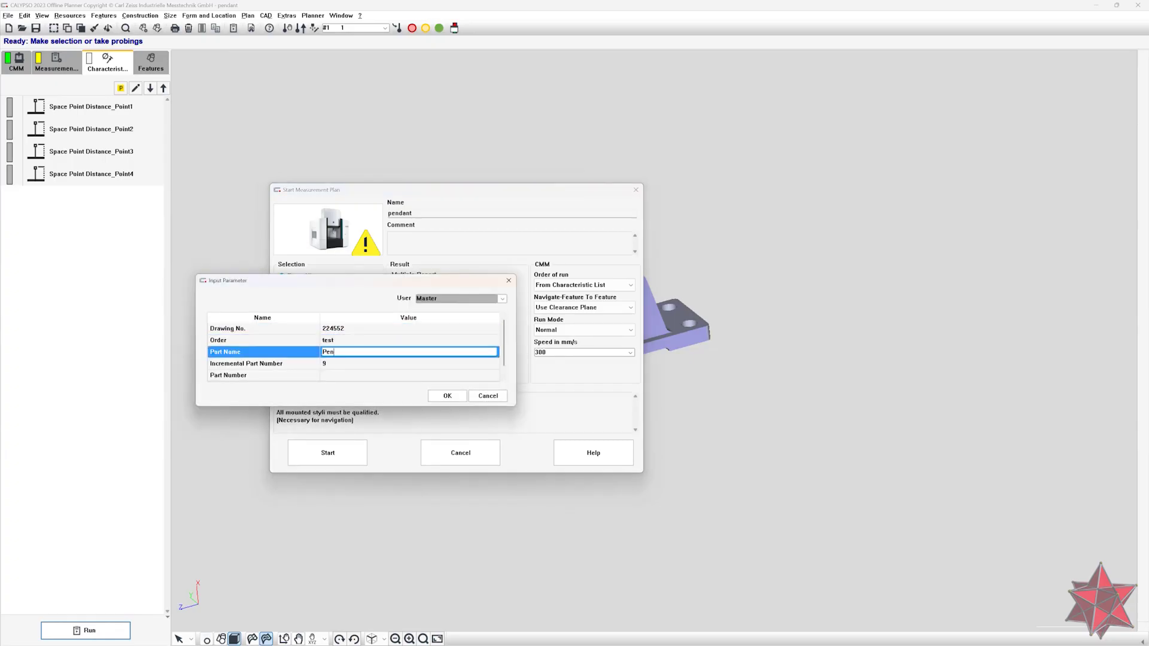
{"action": "key", "text": "Return"}
{"action": "left_click", "coordinate": [325, 352]}
{"action": "left_click", "coordinate": [363, 352]}
{"action": "type", "text": "123"}
{"action": "key", "text": "Return"}
{"action": "type", "text": "120"}
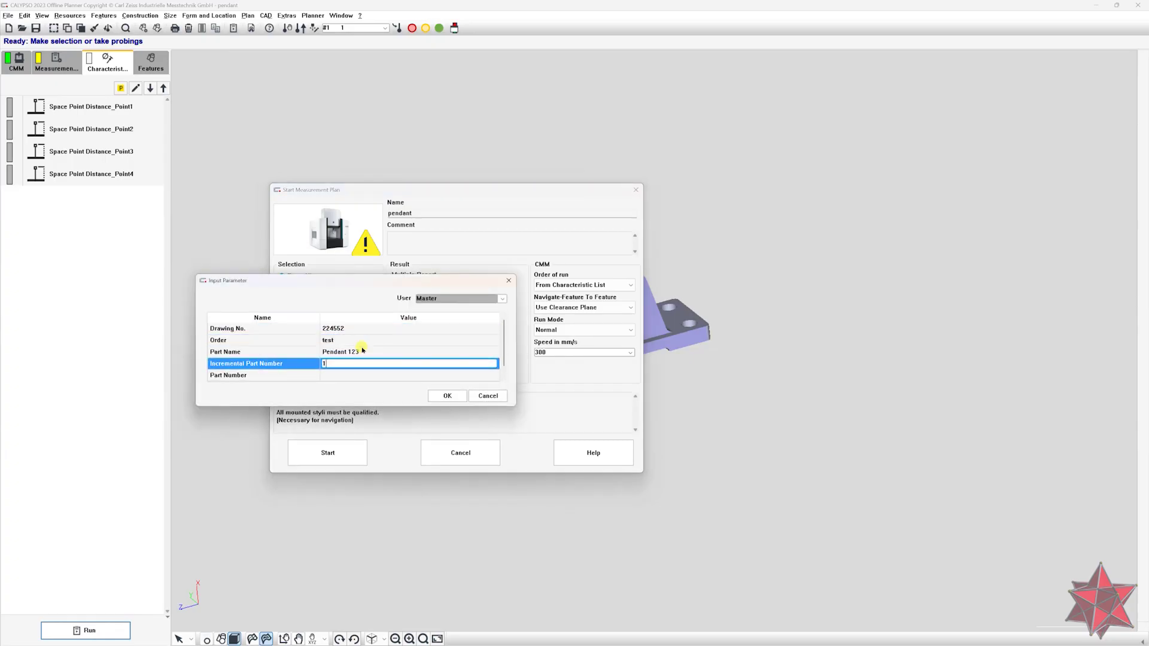
{"action": "key", "text": "Return"}
{"action": "type", "text": "7456982"}
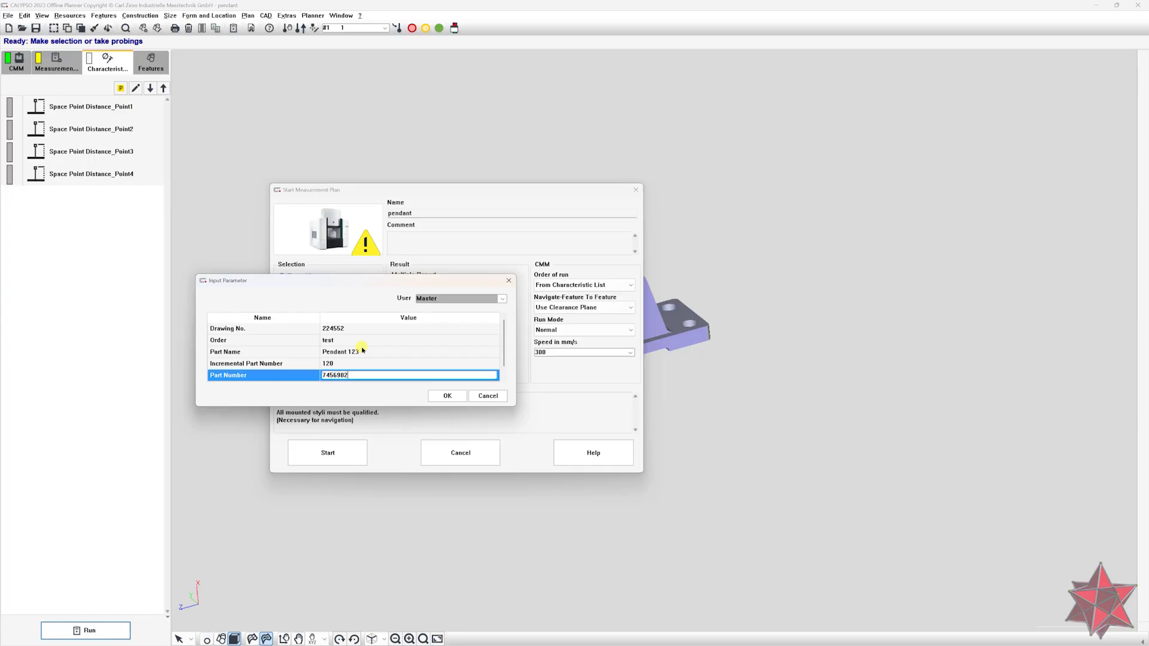
{"action": "left_click", "coordinate": [447, 395]}
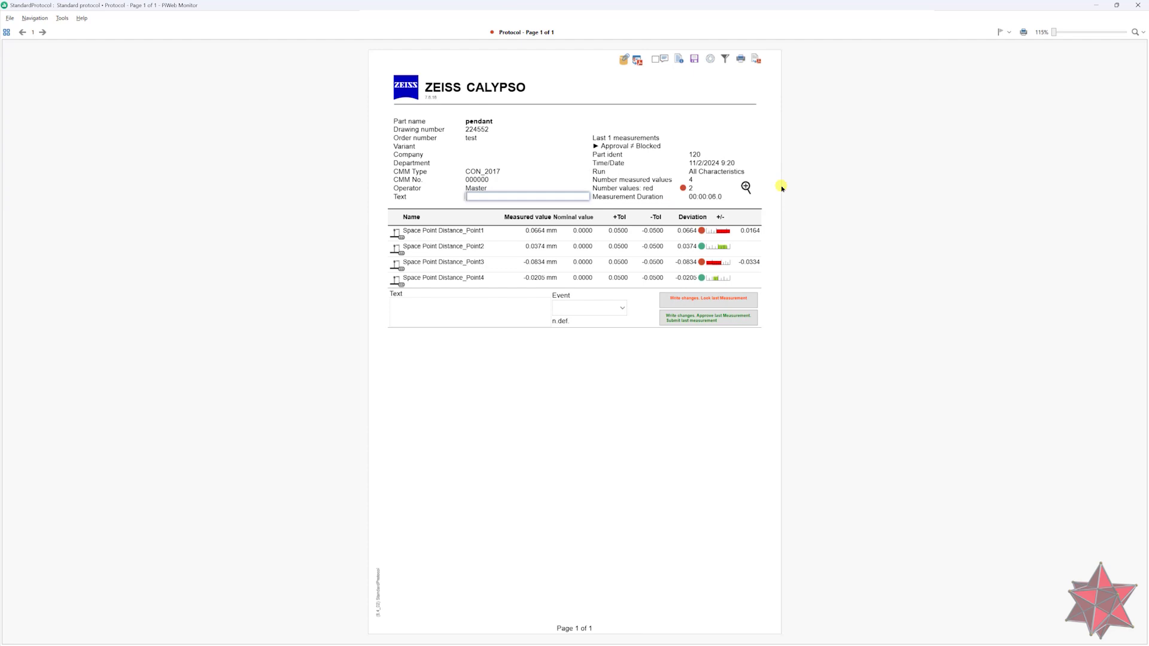
Close the PiWeb Monitor window showing the pendant report.
{"action": "left_click", "coordinate": [1138, 5]}
Open the Multiple Report definition from the Measurement tab and select the PiWeb Reporting_1 feature.
{"action": "left_click", "coordinate": [50, 67]}
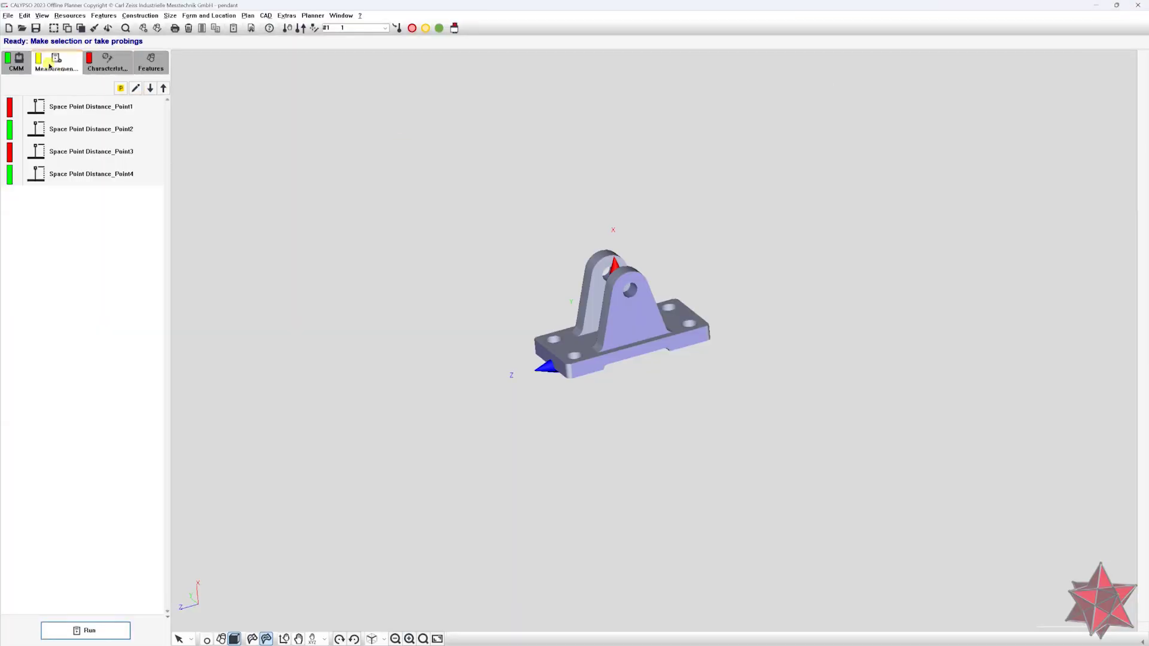
{"action": "double_click", "coordinate": [30, 151]}
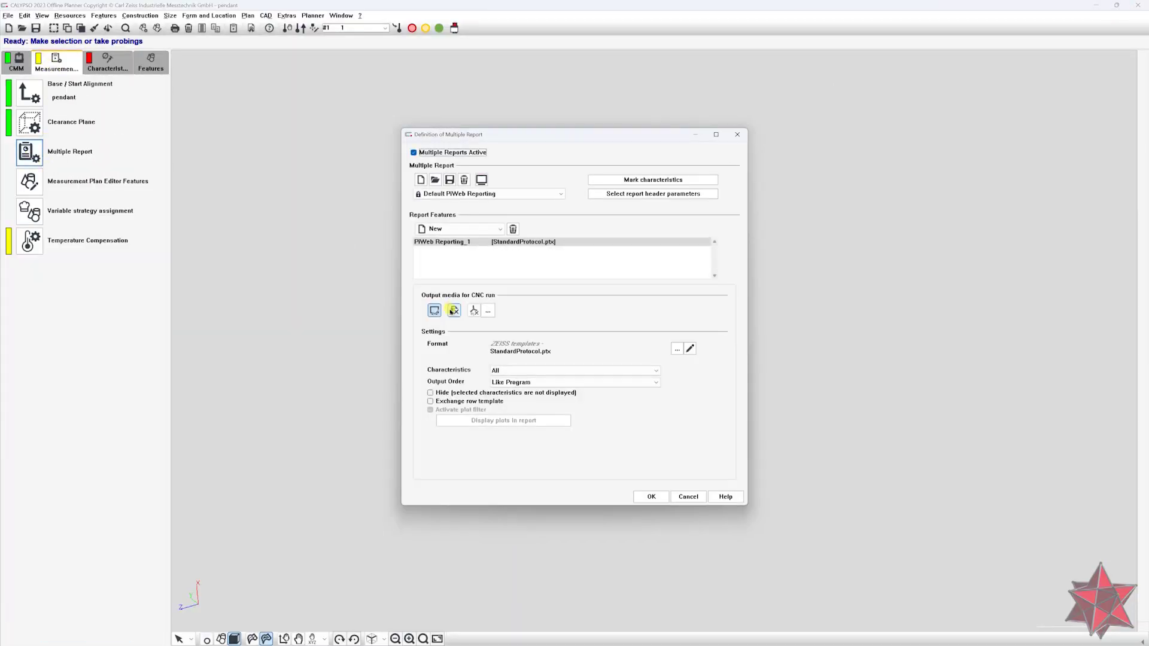
{"action": "left_click", "coordinate": [518, 242]}
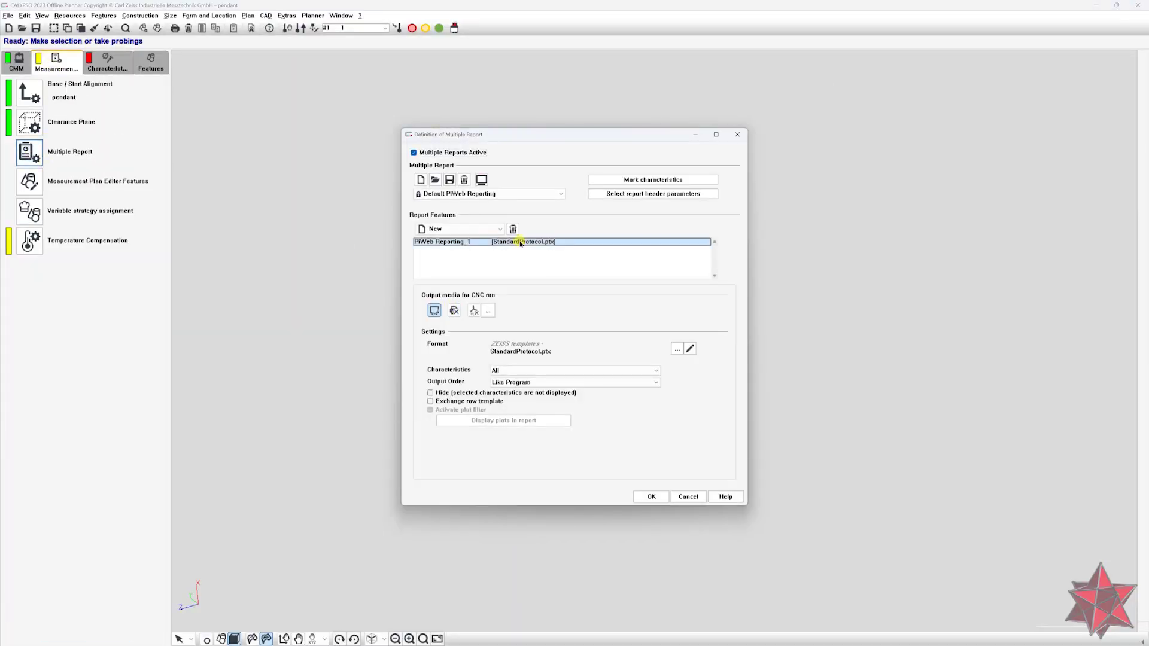
Copy the StandardProtocol.ptx template into the generic templates folder, replacing Default test.ptx.
{"action": "left_click", "coordinate": [693, 350]}
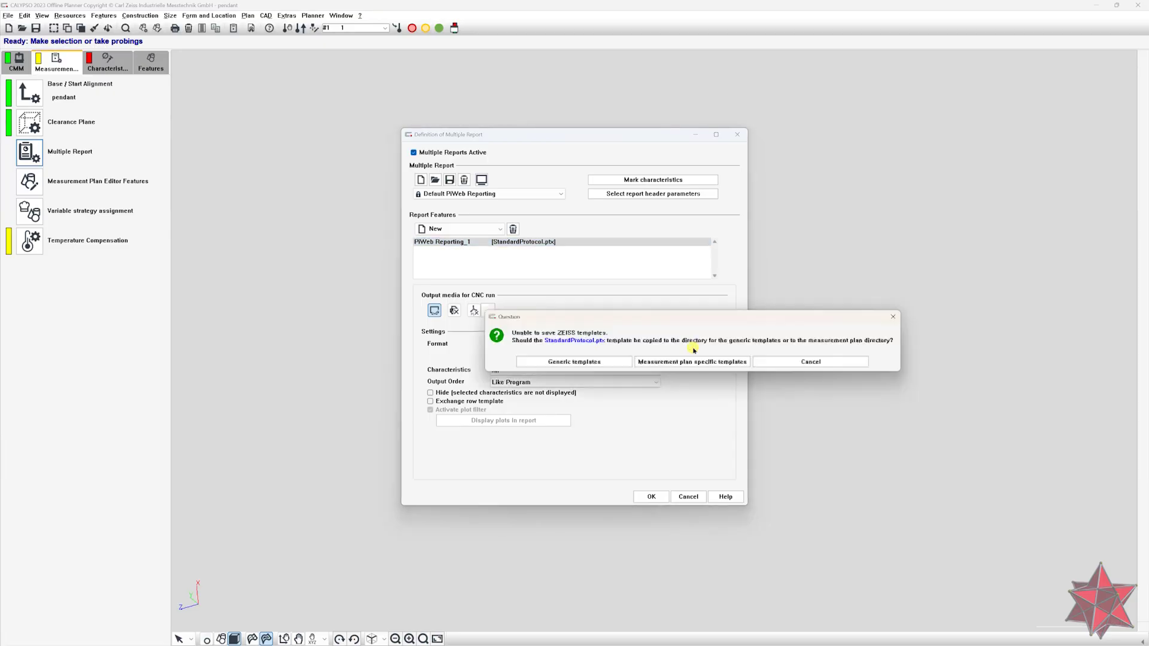
{"action": "mouse_move", "coordinate": [682, 322]}
{"action": "left_mouse_down"}
{"action": "mouse_move", "coordinate": [657, 320]}
{"action": "mouse_move", "coordinate": [576, 274]}
{"action": "left_mouse_up"}
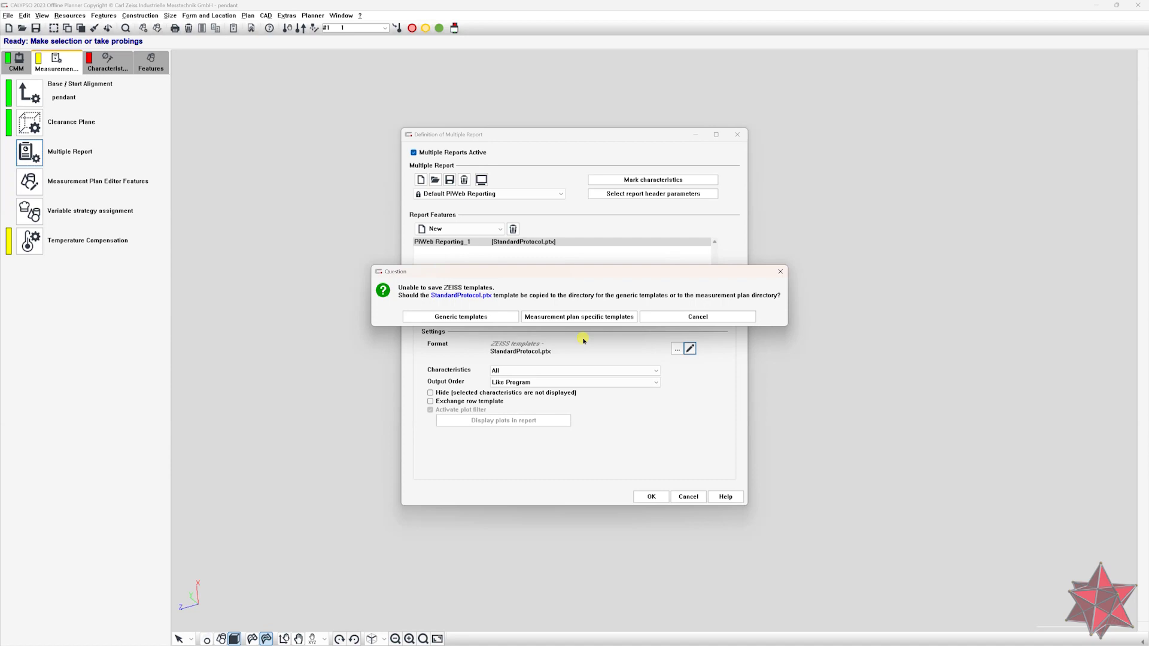
{"action": "left_click", "coordinate": [470, 317]}
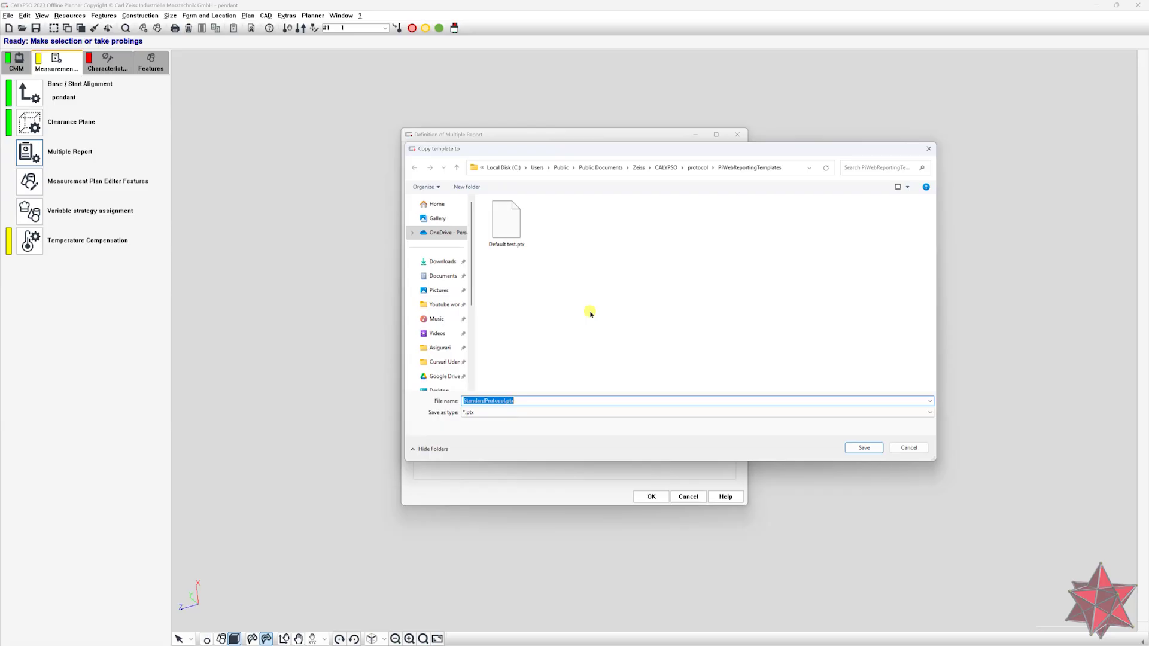
{"action": "left_click", "coordinate": [506, 223]}
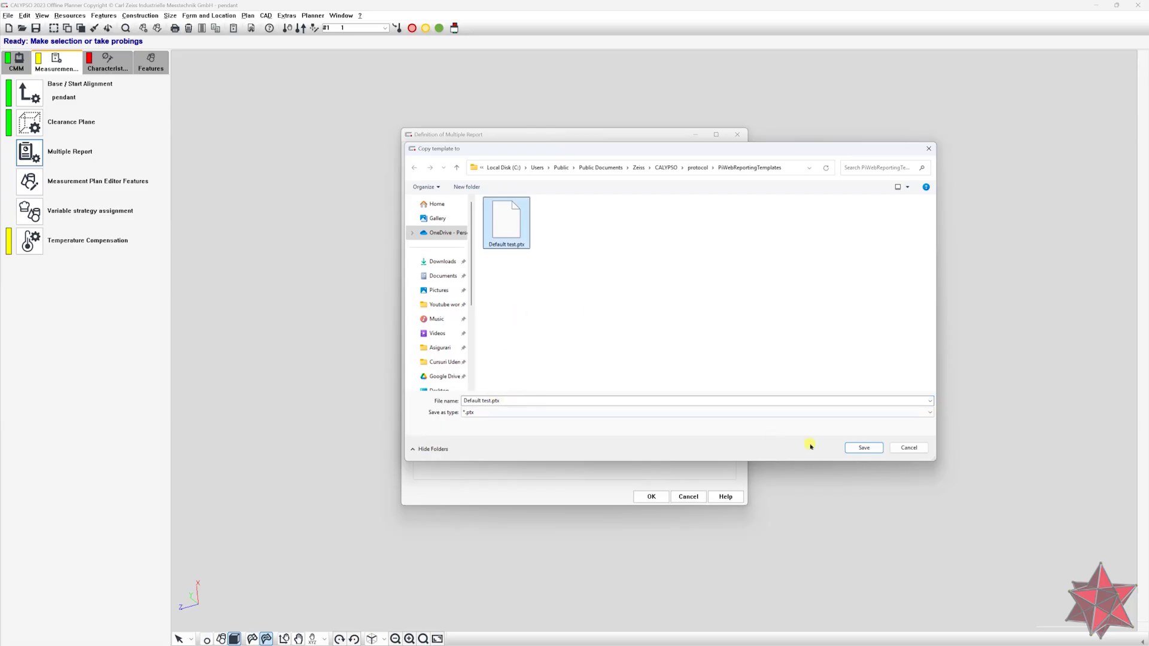
{"action": "left_click", "coordinate": [865, 448]}
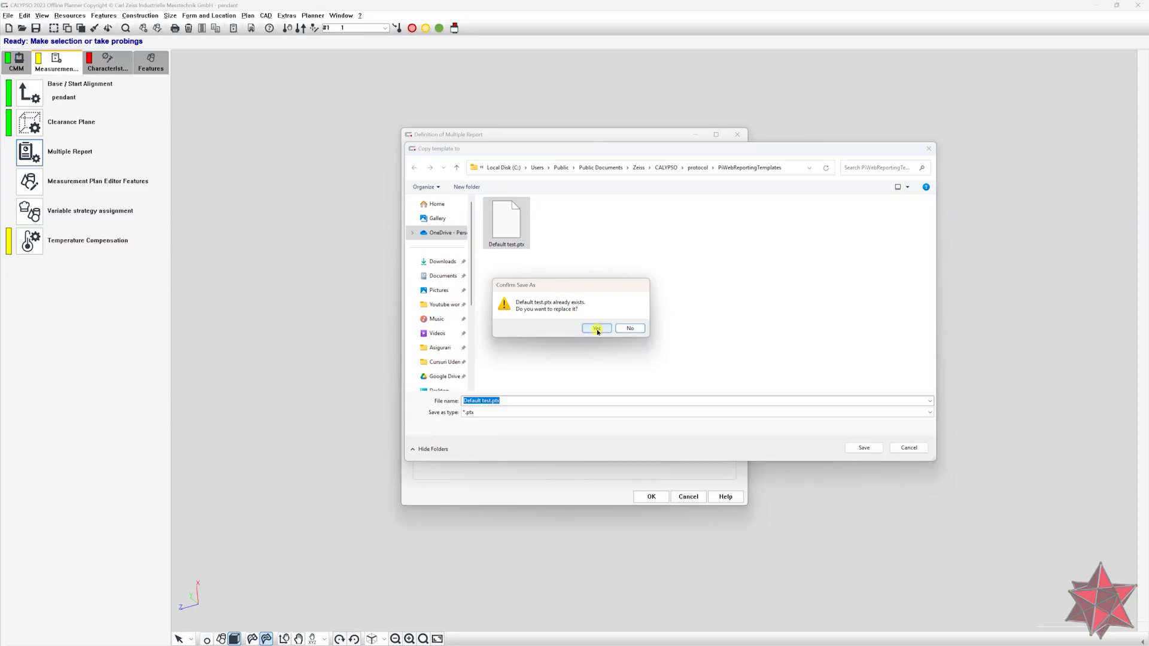
{"action": "left_click", "coordinate": [597, 328]}
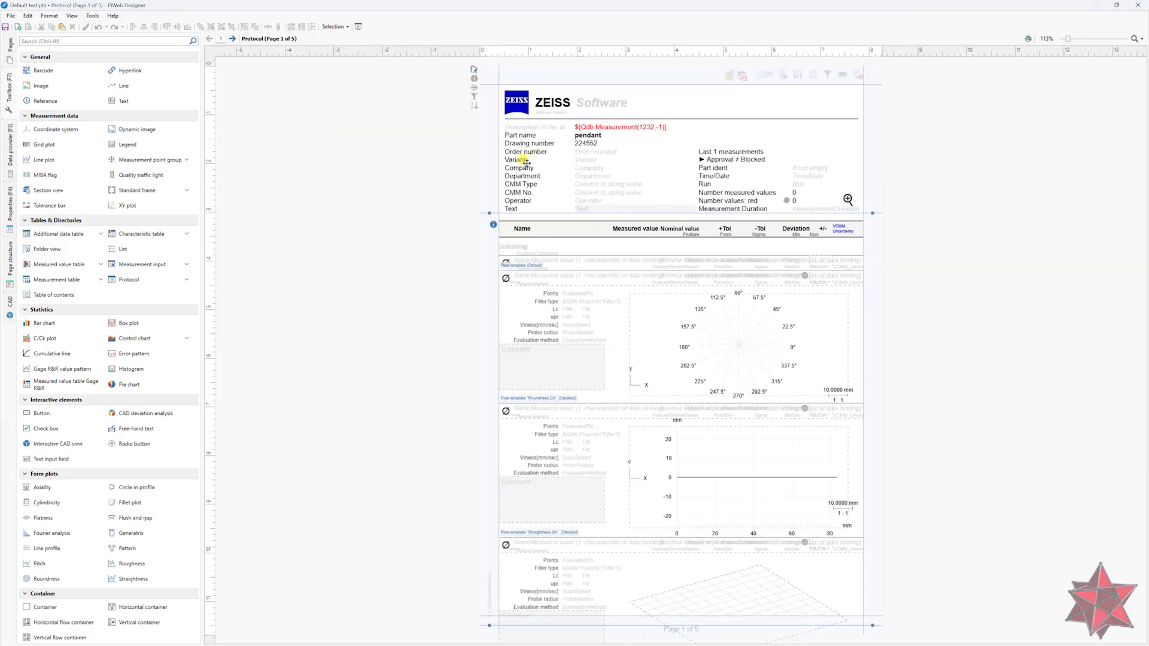
Bind the Variant value field to the suggested variable Inspection plan name, showing Pendant 123.
{"action": "left_click", "coordinate": [579, 160]}
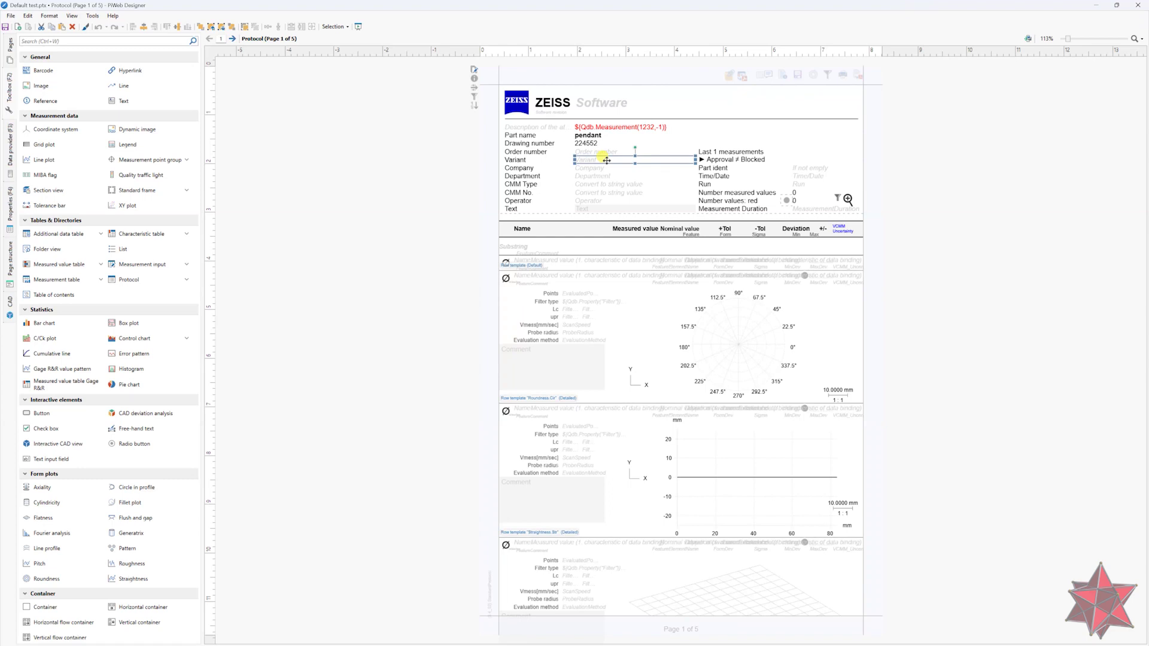
{"action": "double_click", "coordinate": [645, 162]}
{"action": "left_click", "coordinate": [626, 169]}
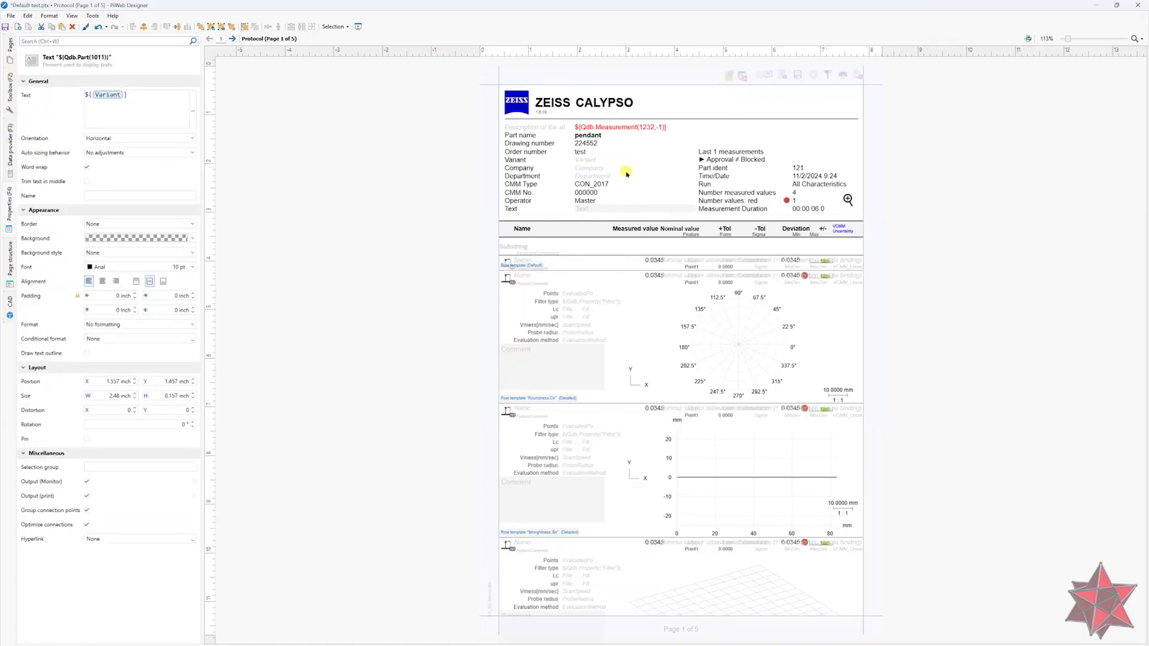
{"action": "left_click", "coordinate": [600, 159]}
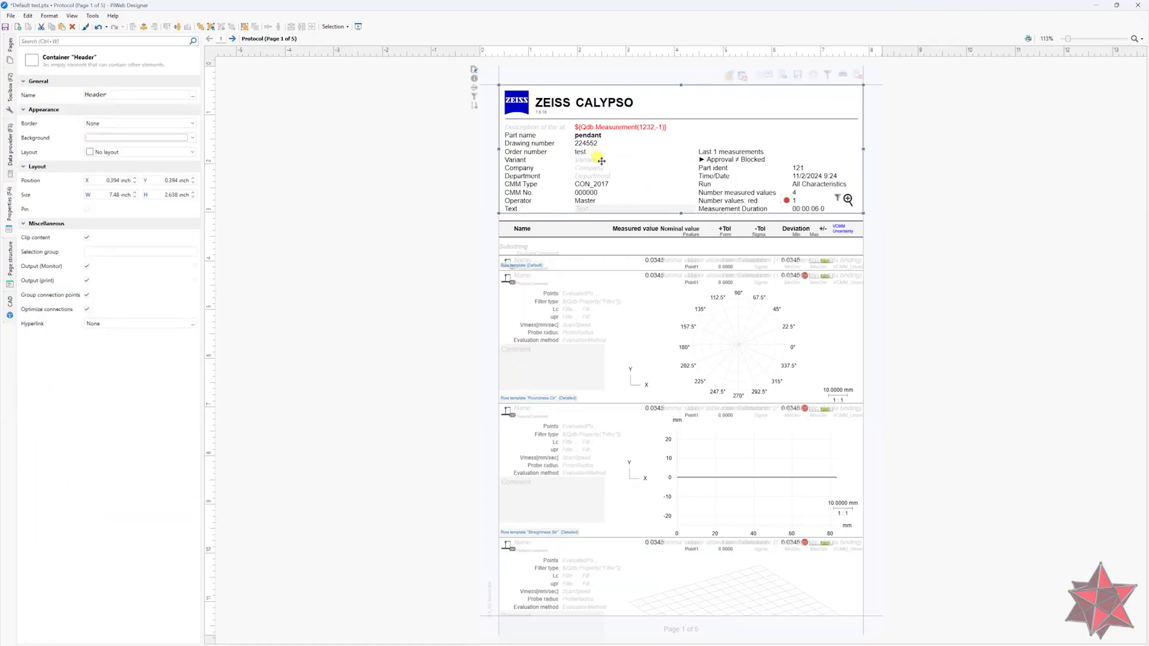
{"action": "left_click", "coordinate": [601, 160]}
{"action": "left_click", "coordinate": [641, 162]}
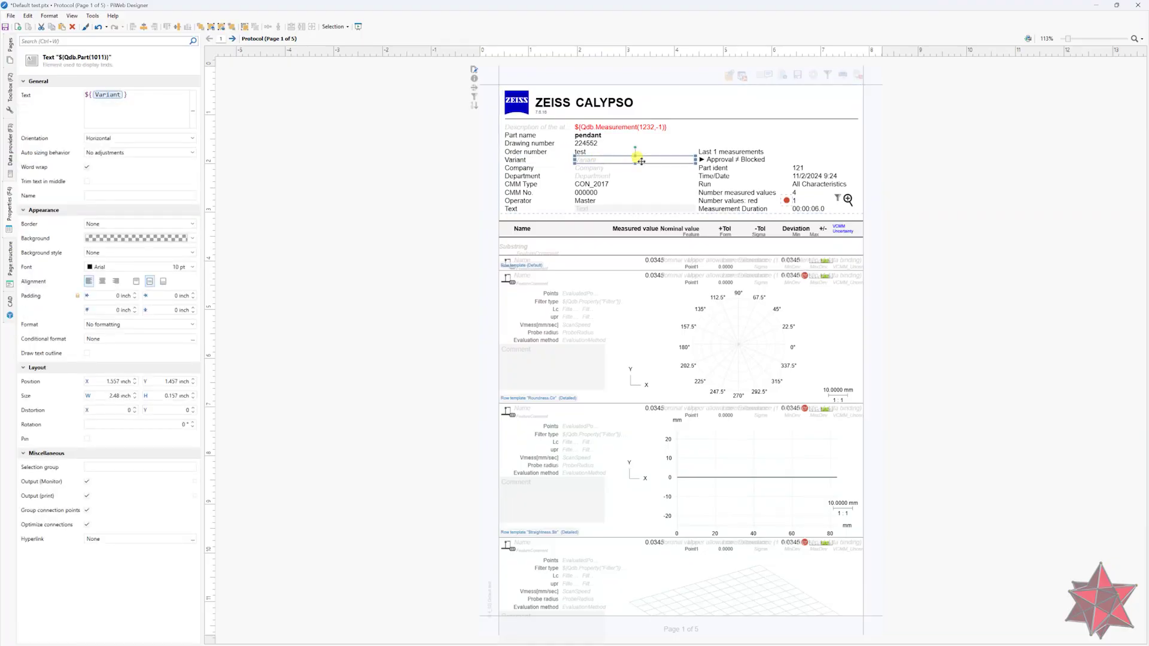
{"action": "right_click", "coordinate": [640, 161]}
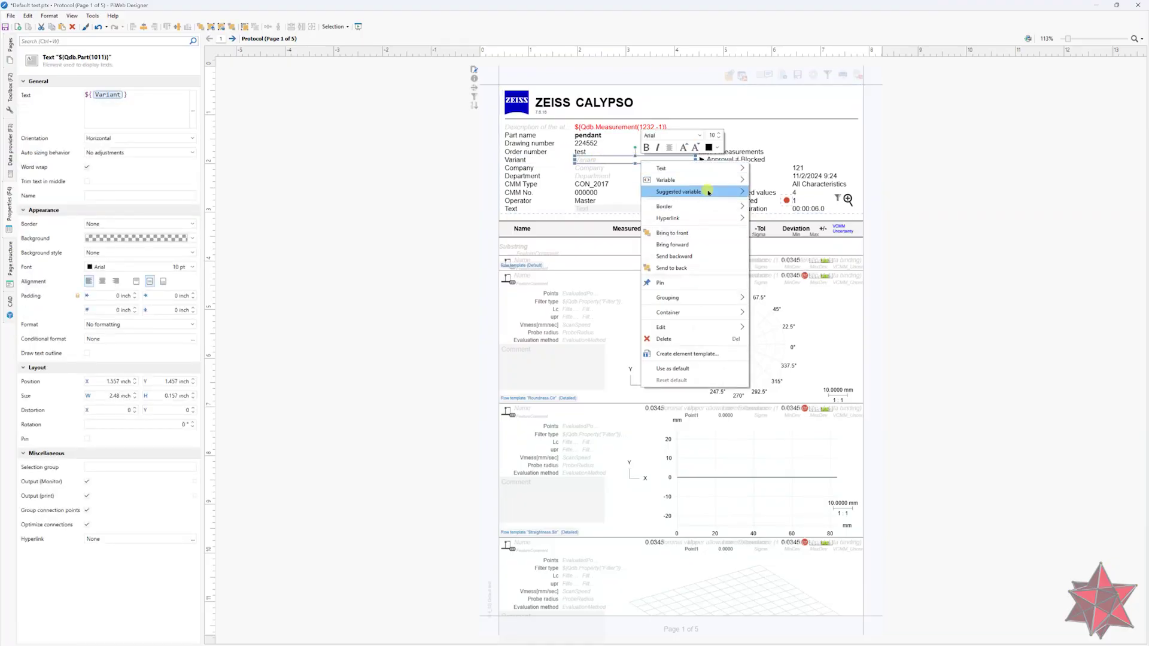
{"action": "mouse_move", "coordinate": [709, 192]}
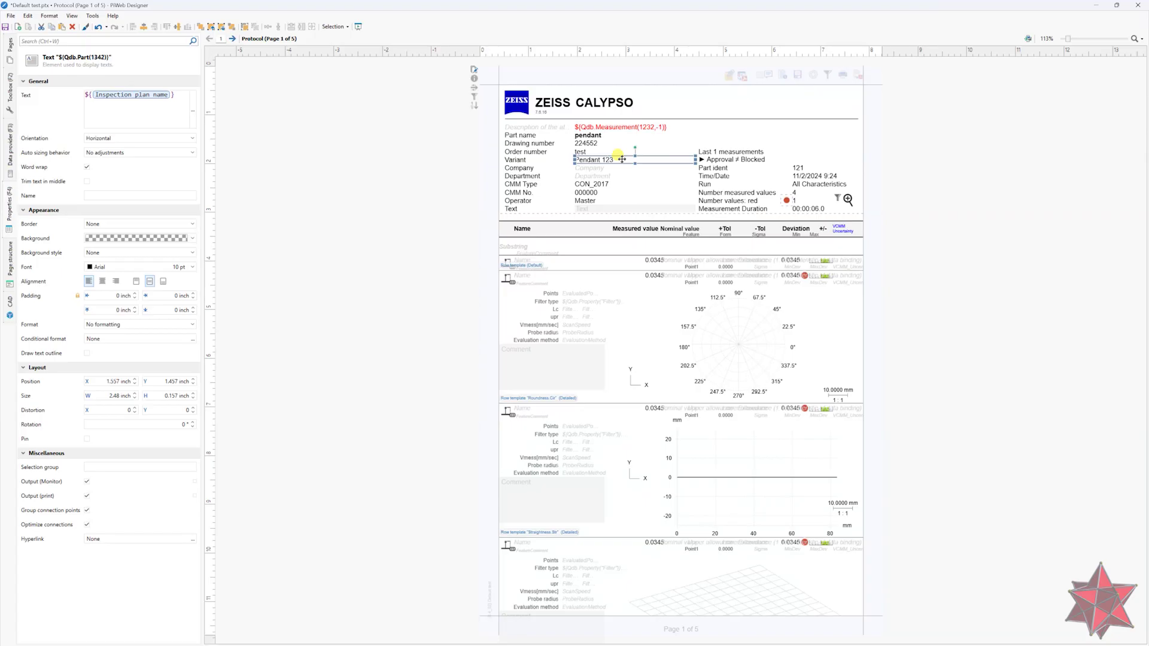
Add a caption beside Pendant 123 showing its variable description, Inspection plan name.
{"action": "left_click", "coordinate": [537, 159]}
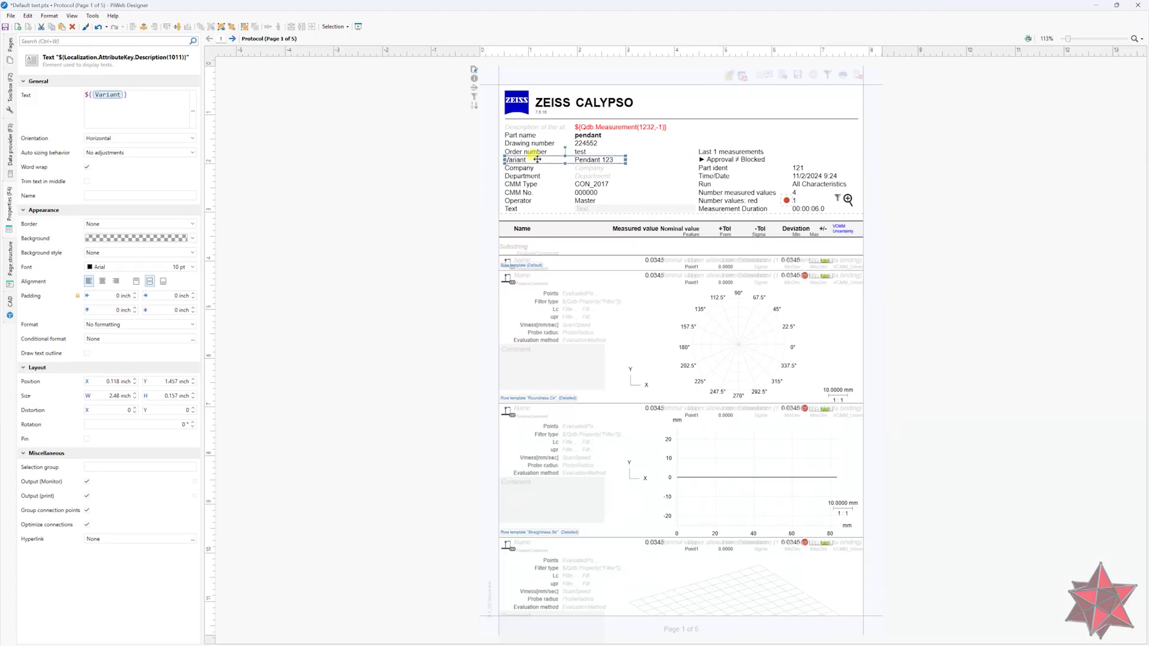
{"action": "left_click_drag", "start_coordinate": [537, 159], "coordinate": [626, 159]}
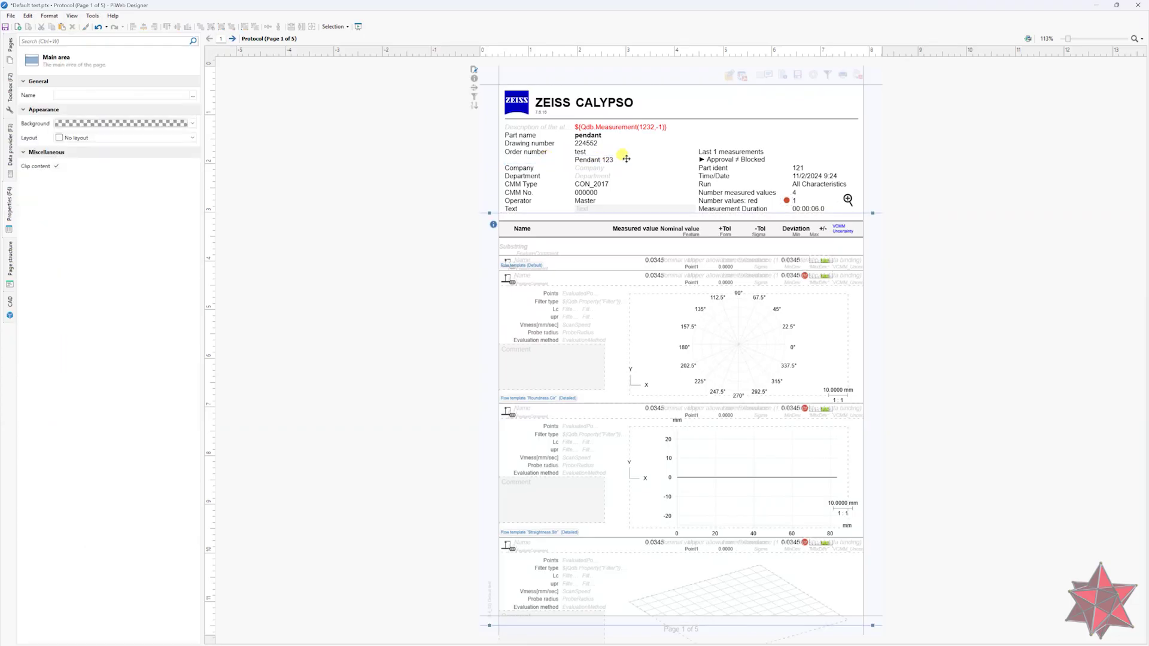
{"action": "left_click", "coordinate": [626, 158]}
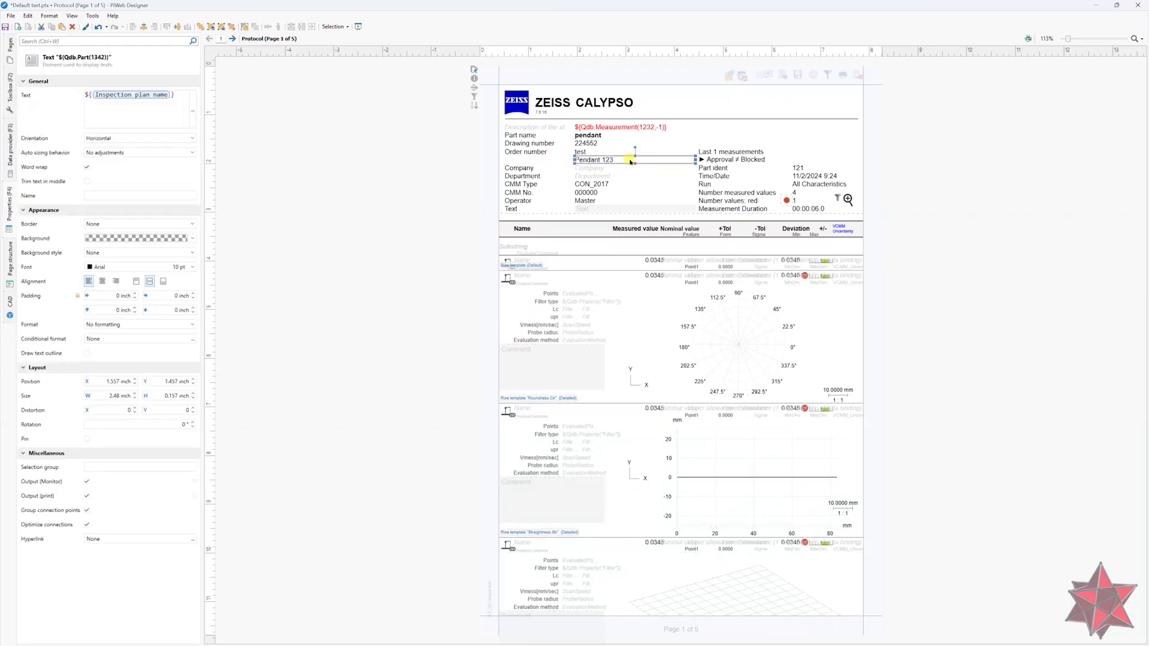
{"action": "right_click", "coordinate": [633, 160]}
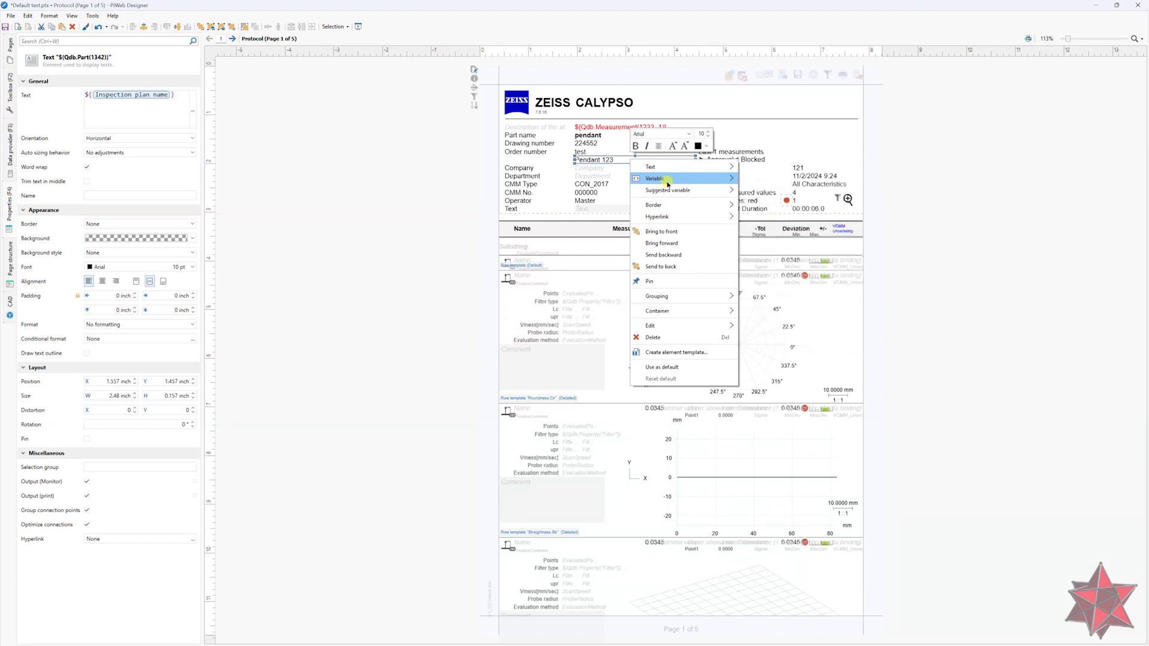
{"action": "mouse_move", "coordinate": [668, 180]}
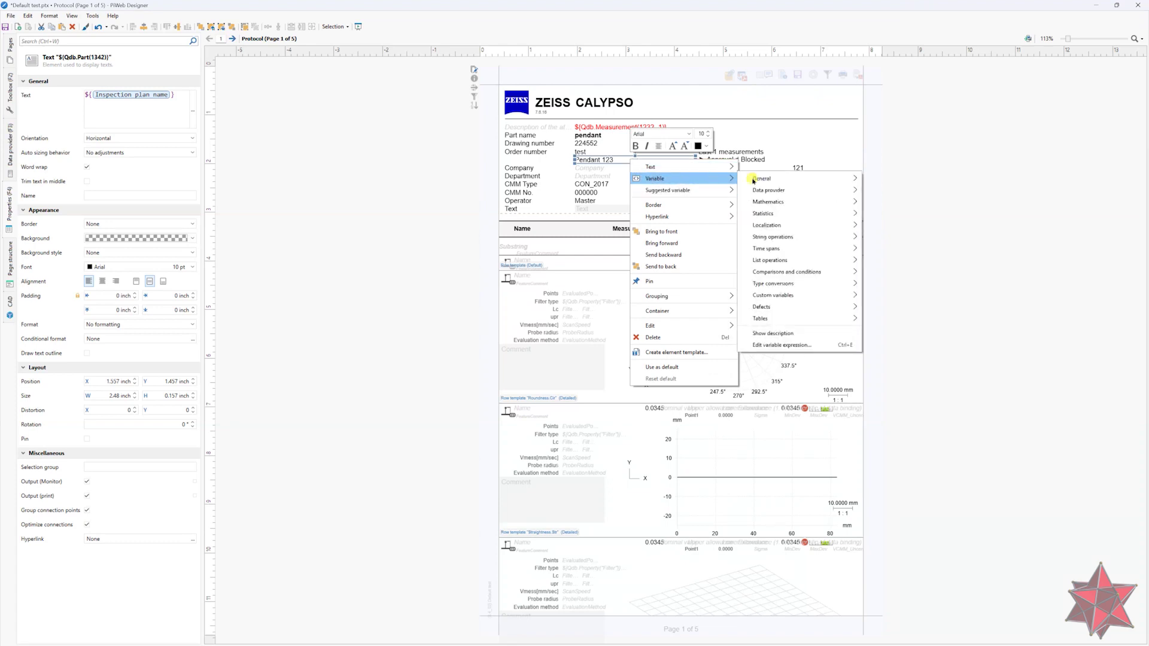
{"action": "left_click", "coordinate": [567, 160]}
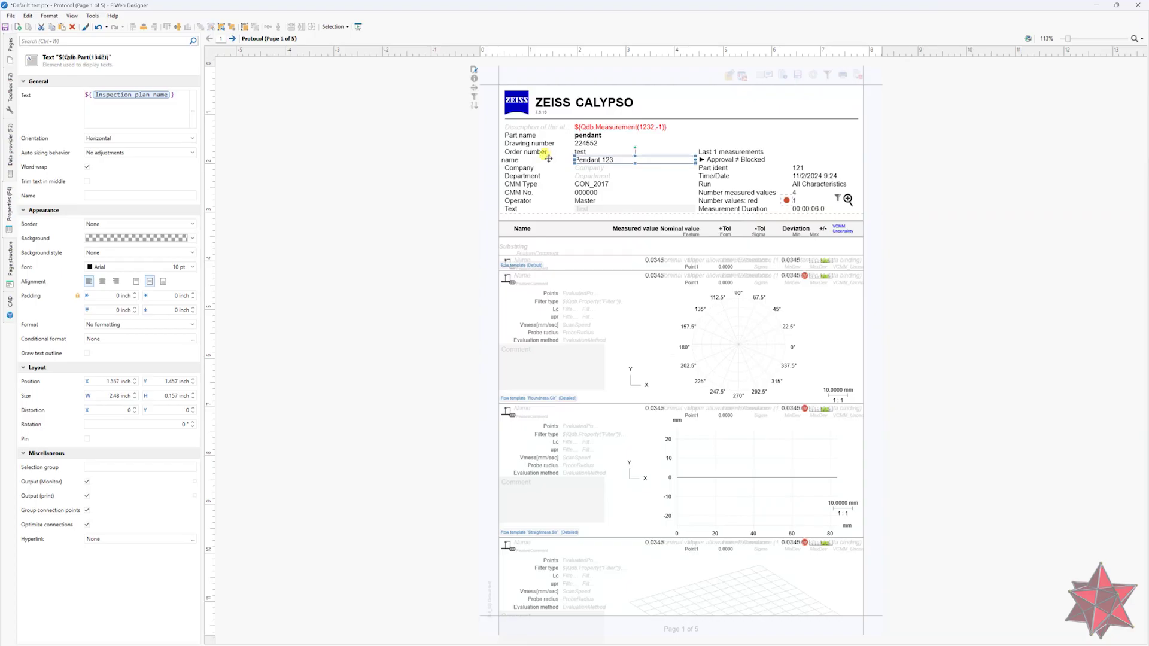
Left-align the new caption with the Order number label and save Default test.ptx.
{"action": "left_click", "coordinate": [549, 157]}
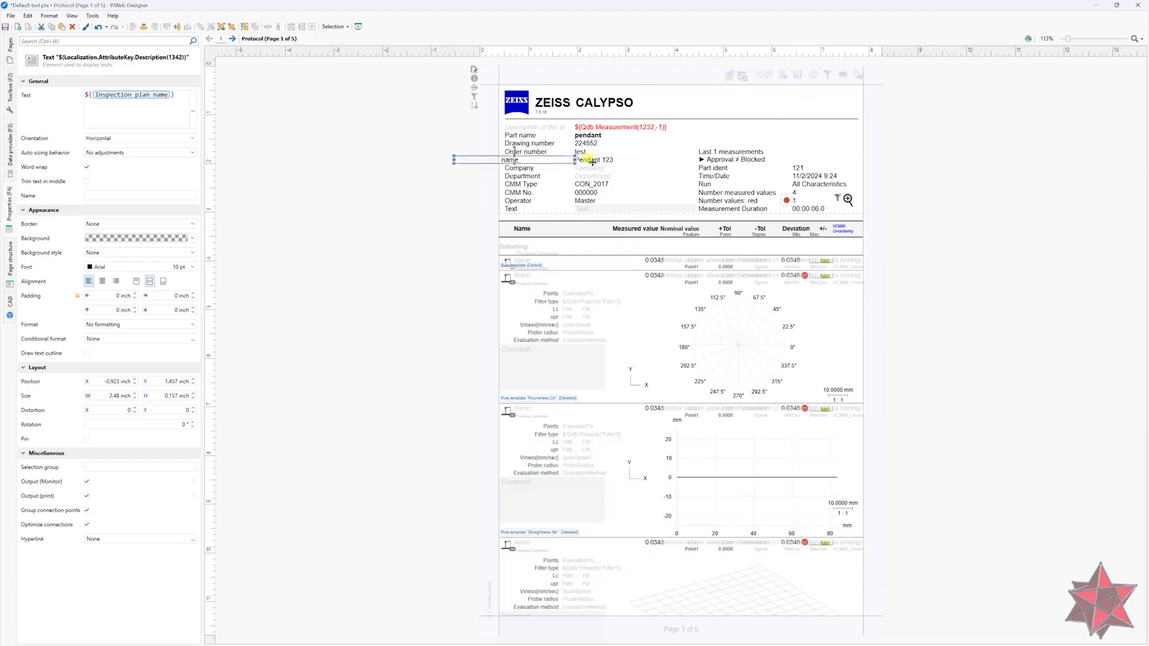
{"action": "left_click", "coordinate": [528, 152], "text": "shift"}
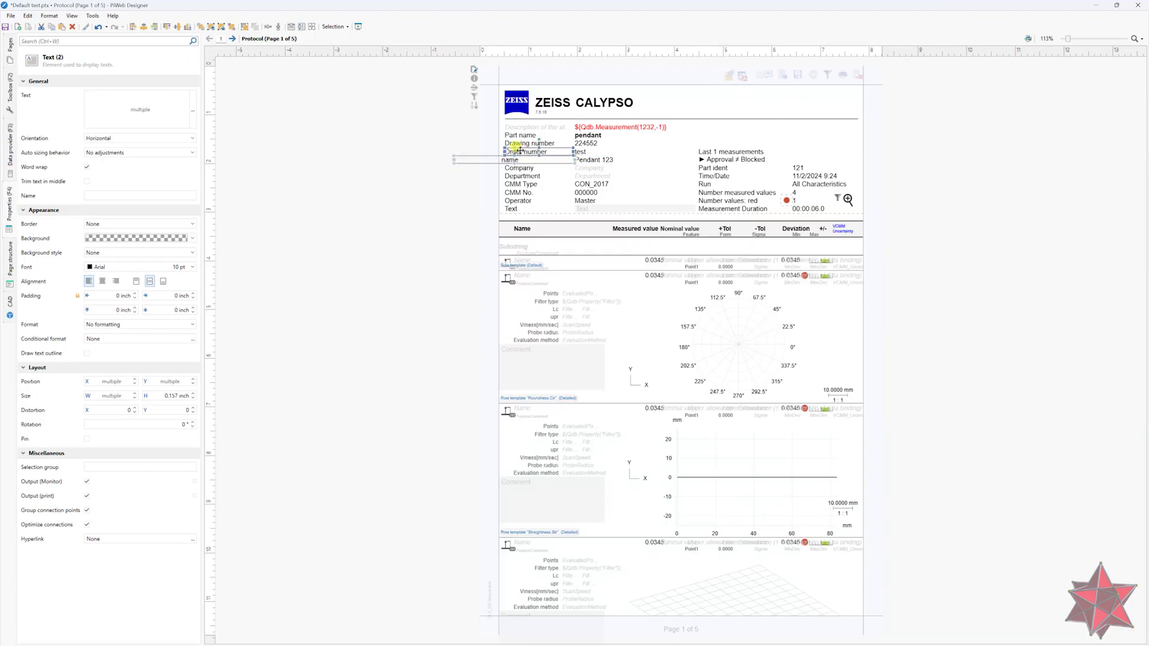
{"action": "left_click", "coordinate": [132, 27]}
{"action": "left_click", "coordinate": [720, 172]}
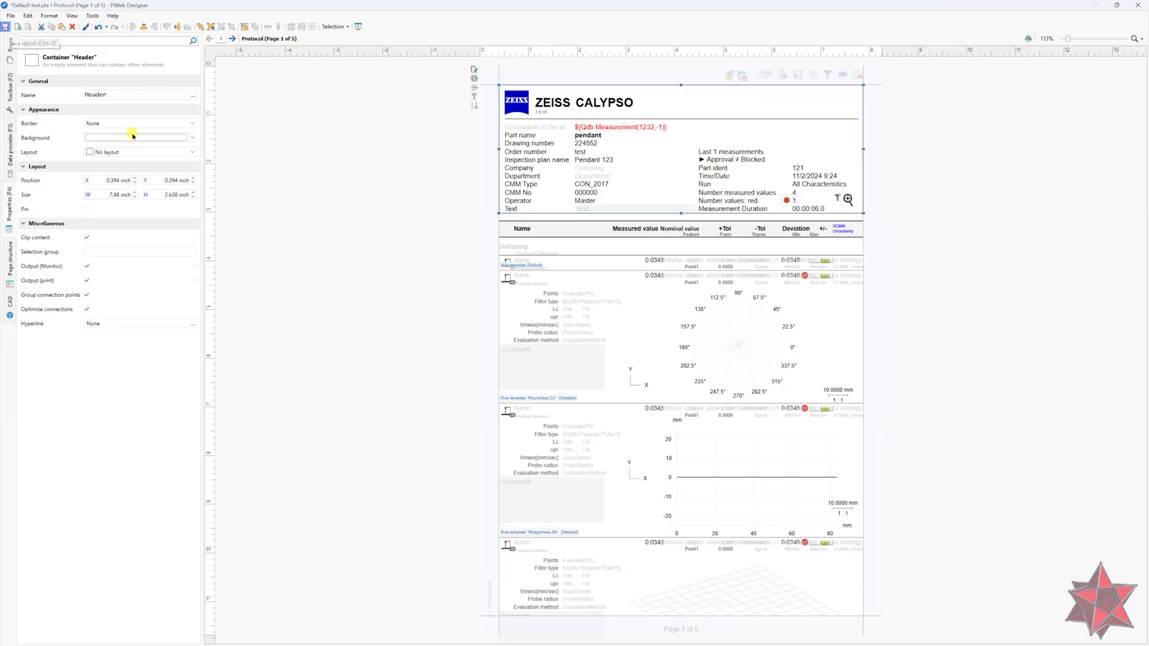
{"action": "left_click", "coordinate": [5, 26]}
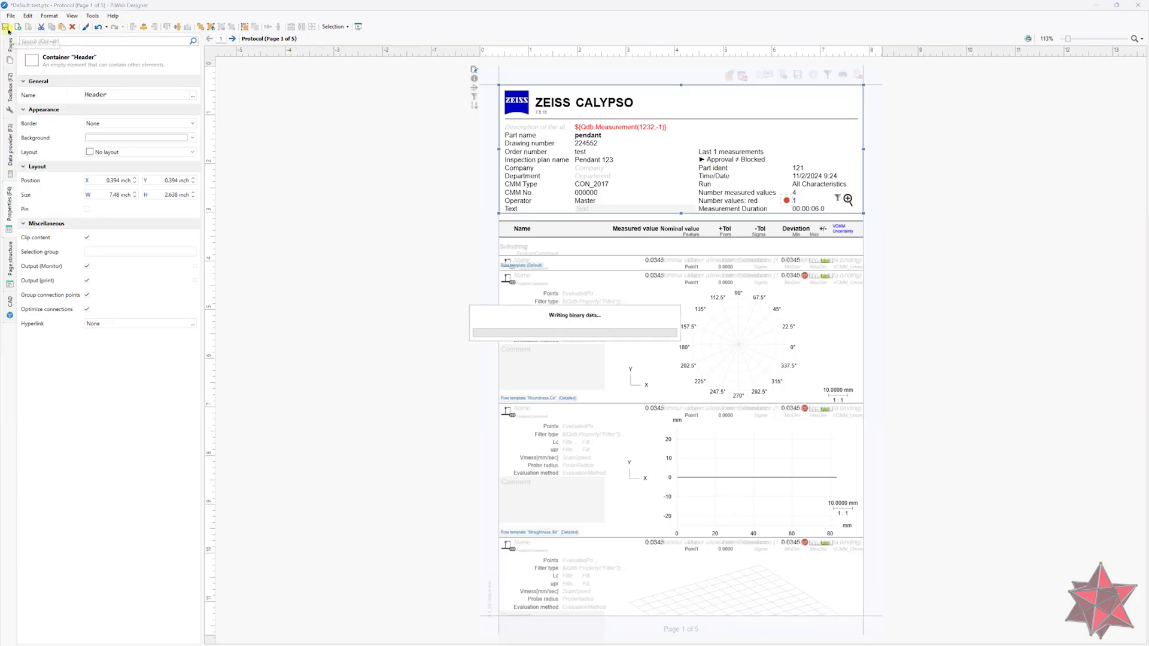
Close PiWeb Designer and reopen the Multiple Report definition in CALYPSO.
{"action": "left_click", "coordinate": [1137, 5]}
{"action": "left_click", "coordinate": [108, 58]}
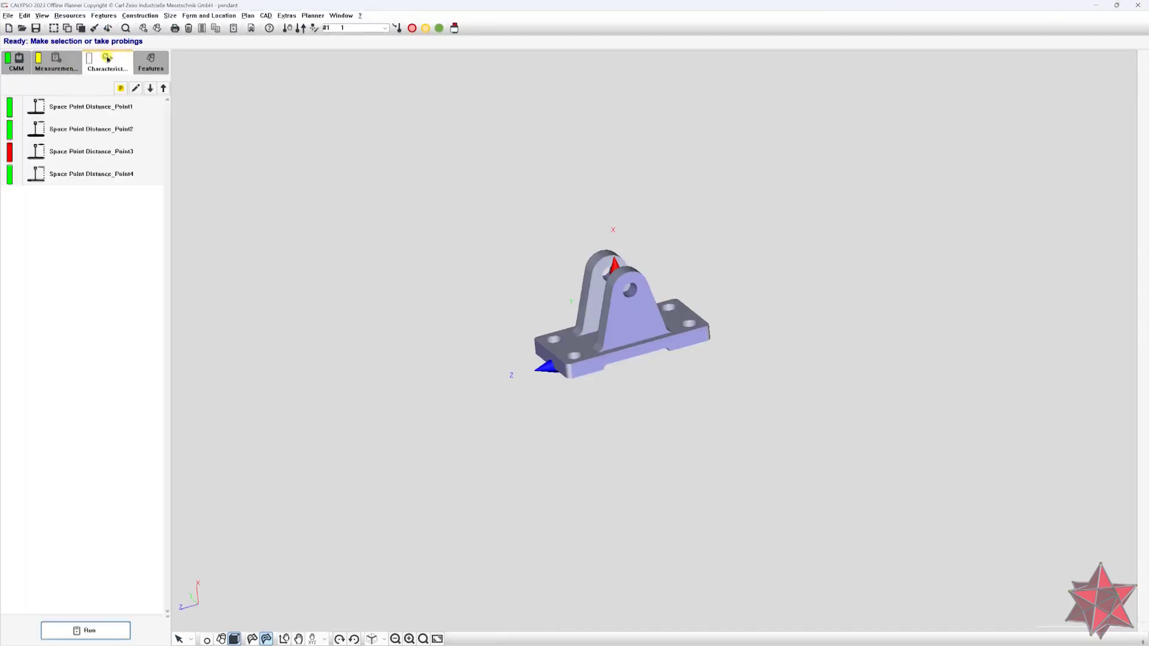
{"action": "left_click", "coordinate": [57, 60]}
{"action": "double_click", "coordinate": [29, 152]}
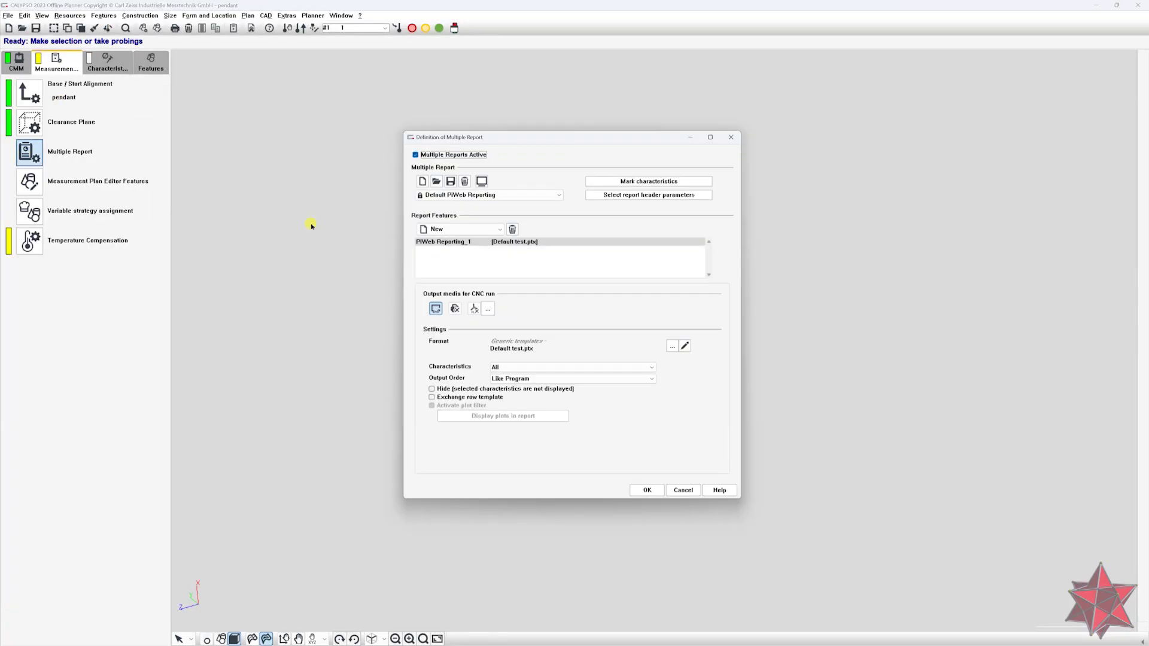
Assign the Default test.ptx generic template as the report format and start a measurement run.
{"action": "left_click", "coordinate": [678, 347]}
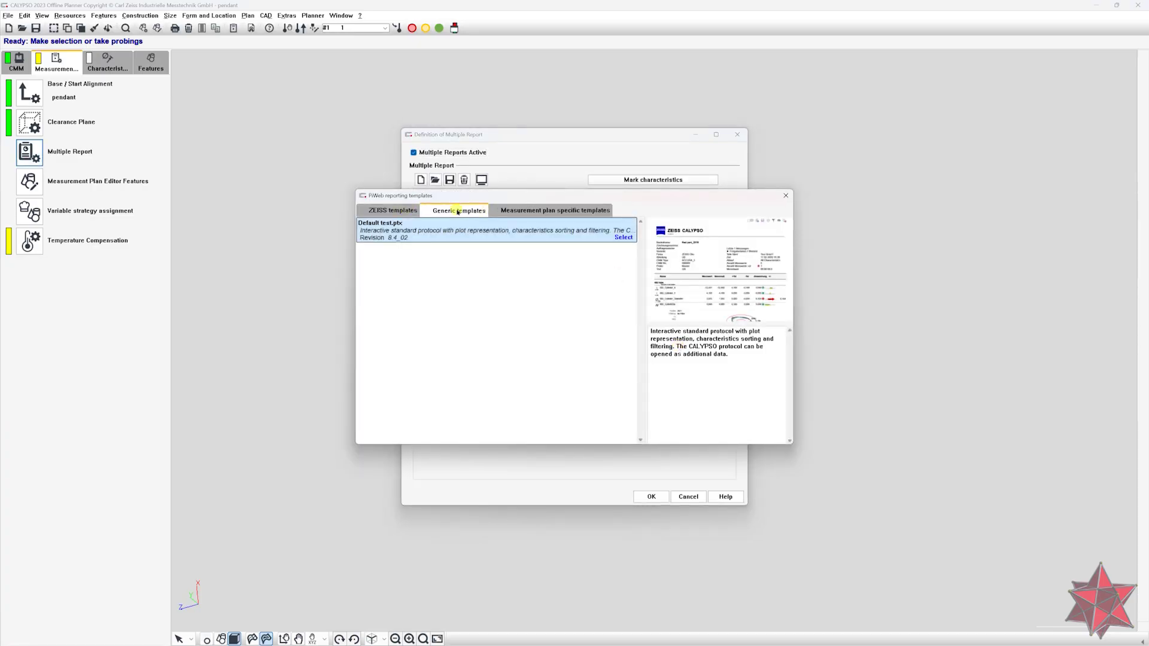
{"action": "left_click", "coordinate": [625, 239]}
{"action": "left_click", "coordinate": [649, 491]}
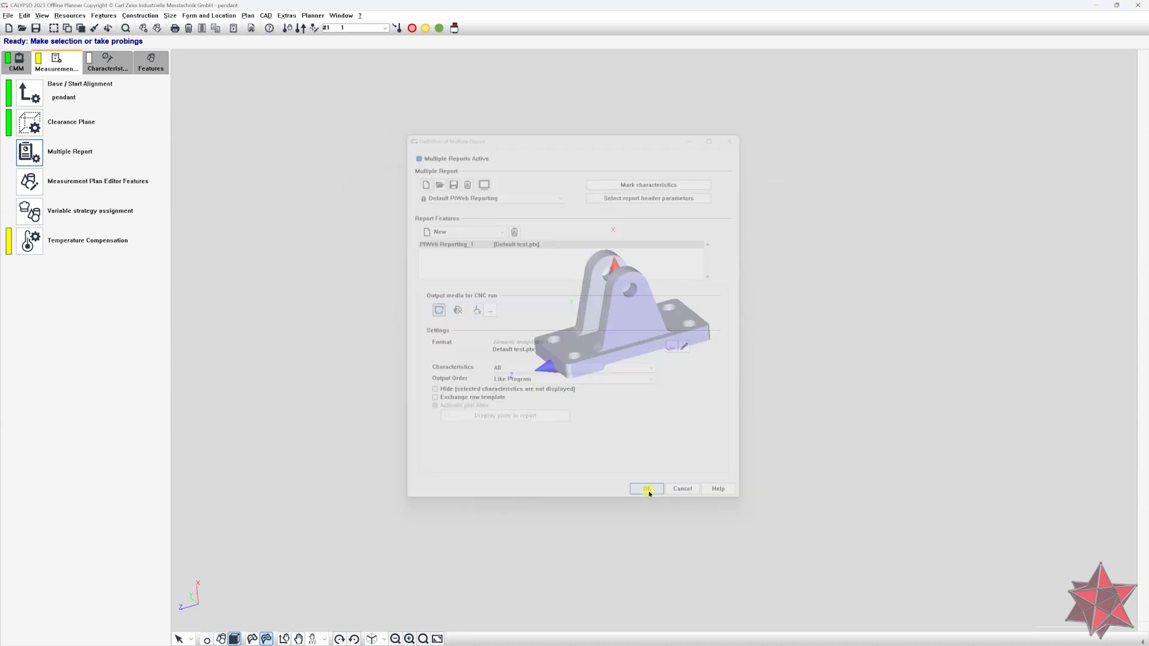
{"action": "left_click", "coordinate": [107, 60]}
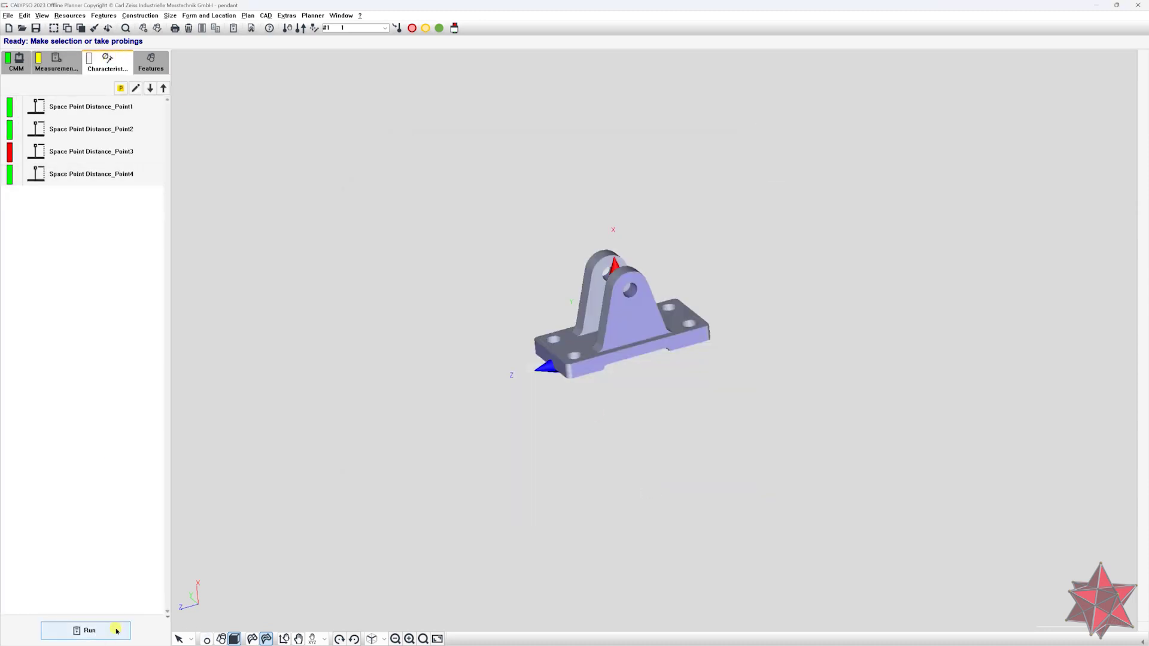
{"action": "left_click", "coordinate": [90, 631]}
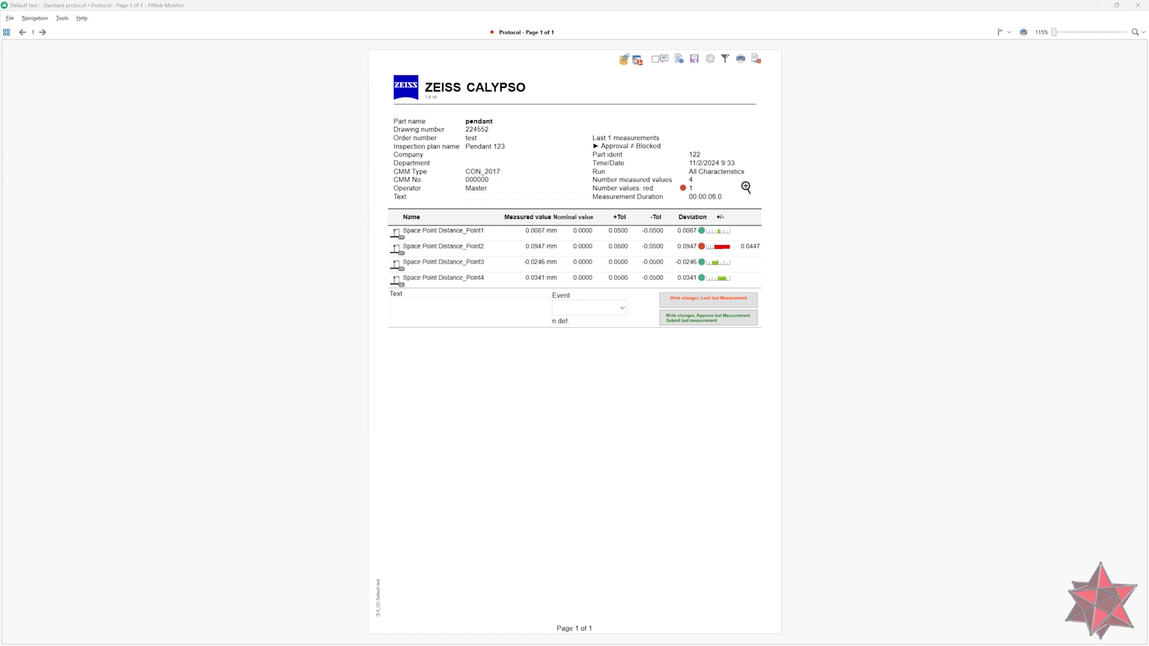
{"action": "left_click", "coordinate": [886, 446]}
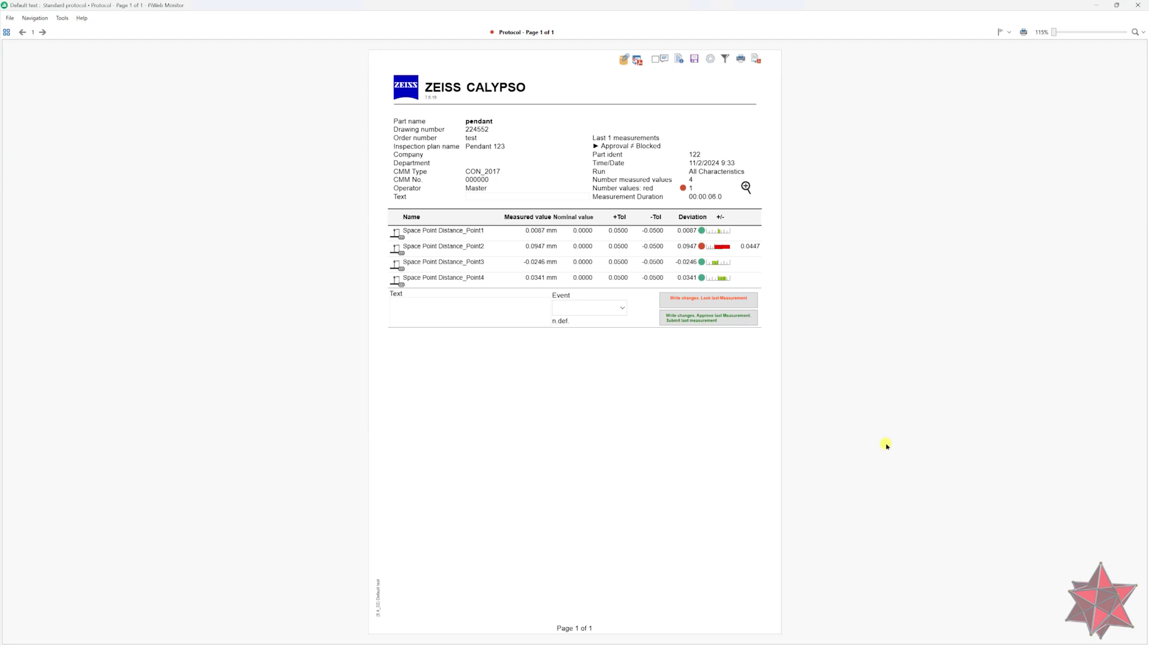